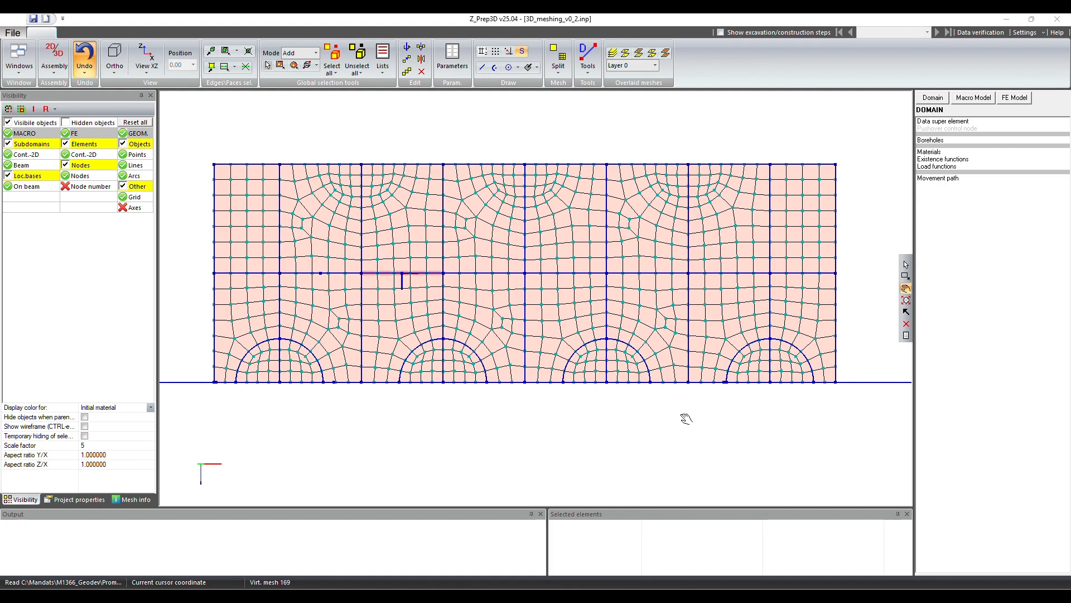
- Select all faces of the meshed rectangular base below the pile lines
left_click_drag(512, 355, 491, 342)
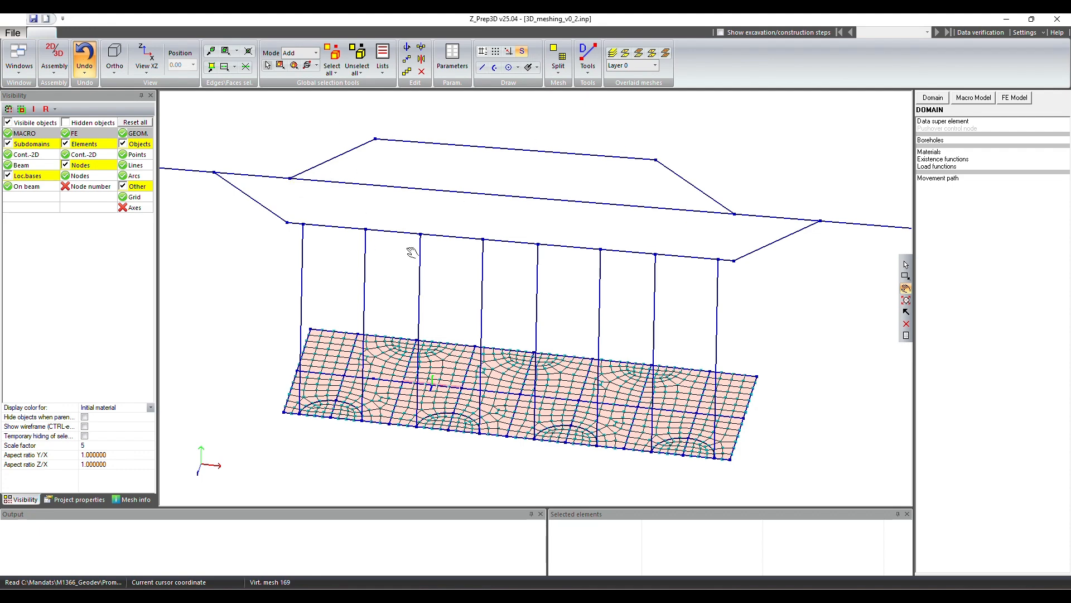
left_click_drag(457, 278, 453, 248)
left_click(226, 51)
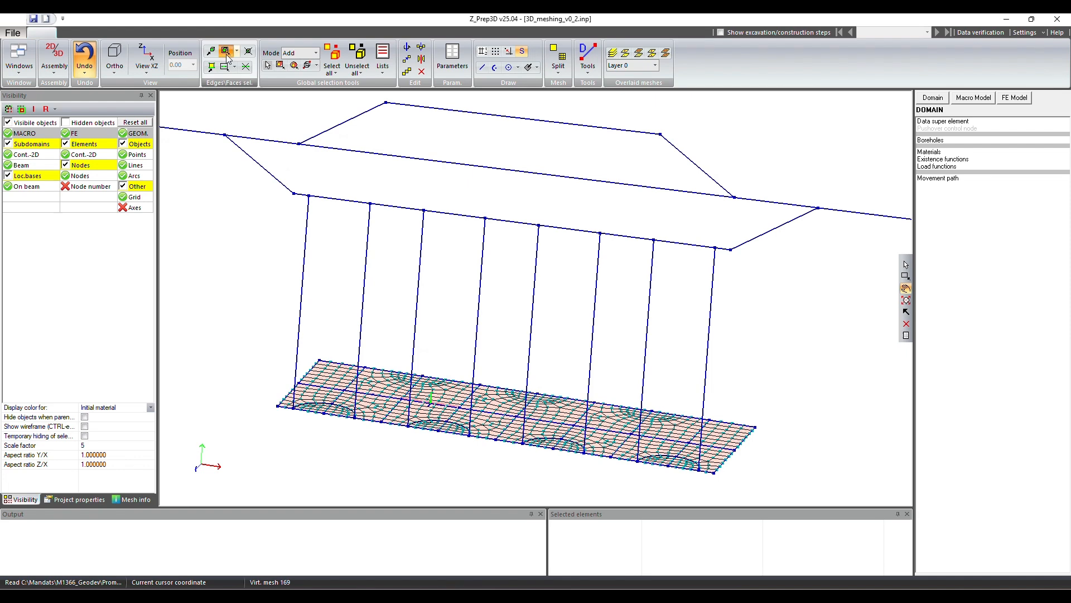
left_click_drag(237, 333, 808, 490)
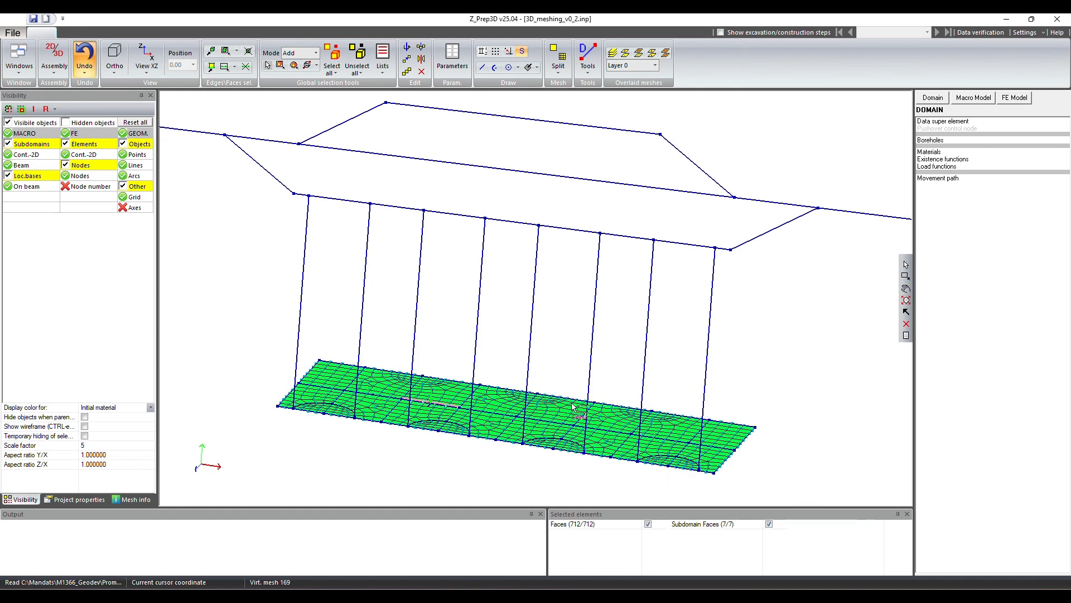
- Define a vector from the base mesh's front corner node up to the lower corner of the trapezoidal outline directly above it
left_click(588, 81)
left_click(602, 98)
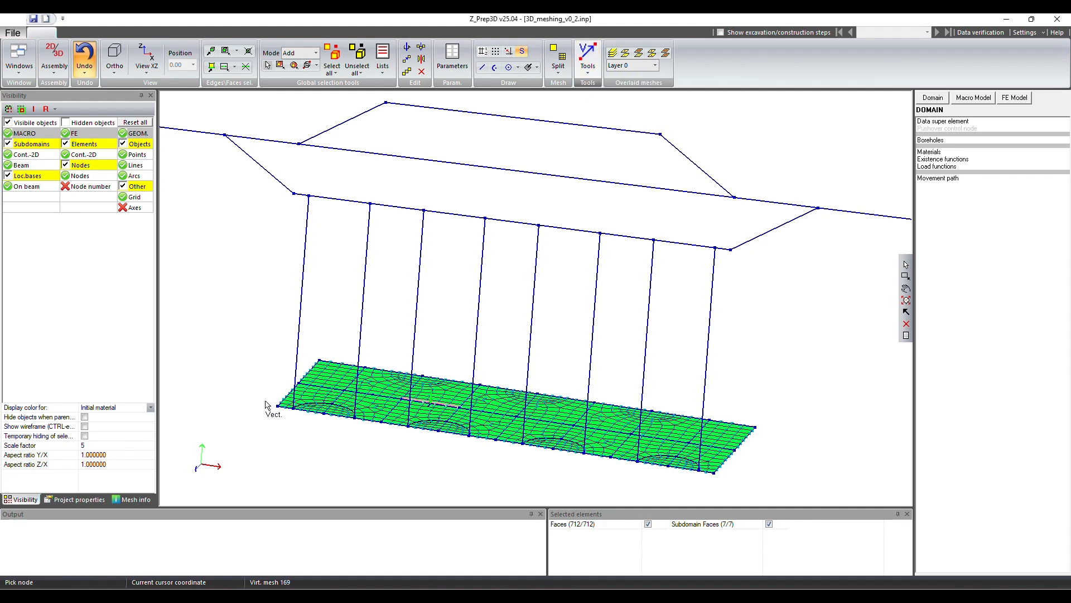
left_click(277, 406)
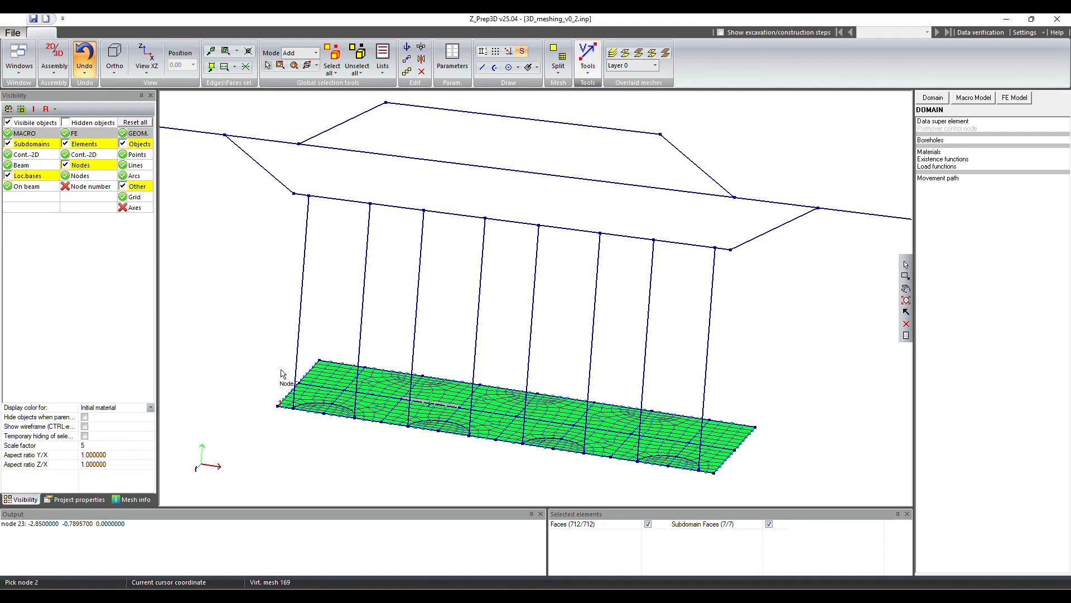
left_click(294, 194)
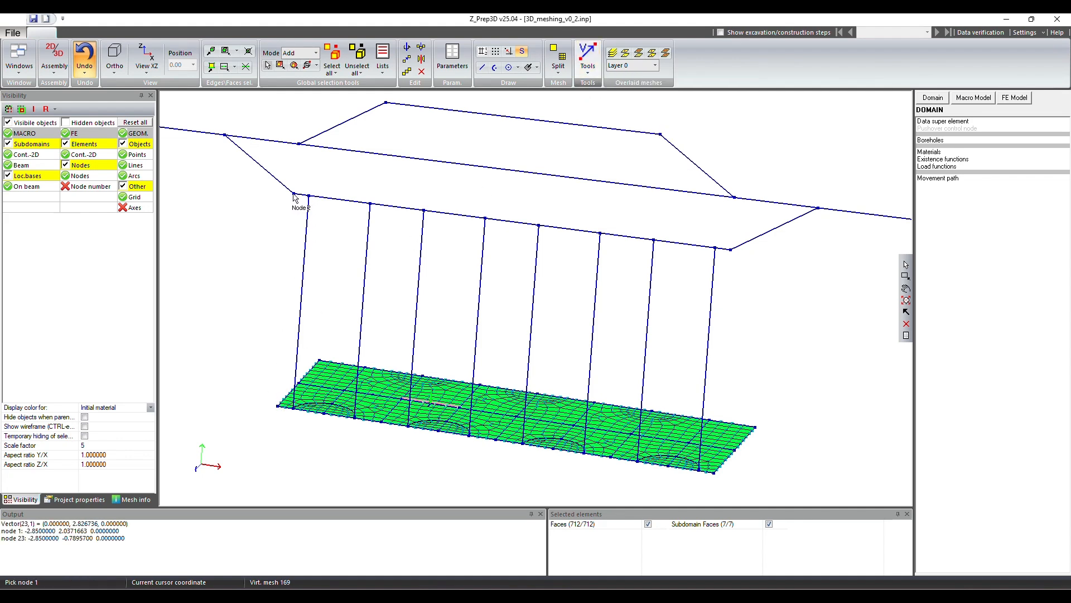
- Extrude the selected faces into 3D continuum elements by translation along the picked vector in one step, then clear the face selection
left_click(1020, 100)
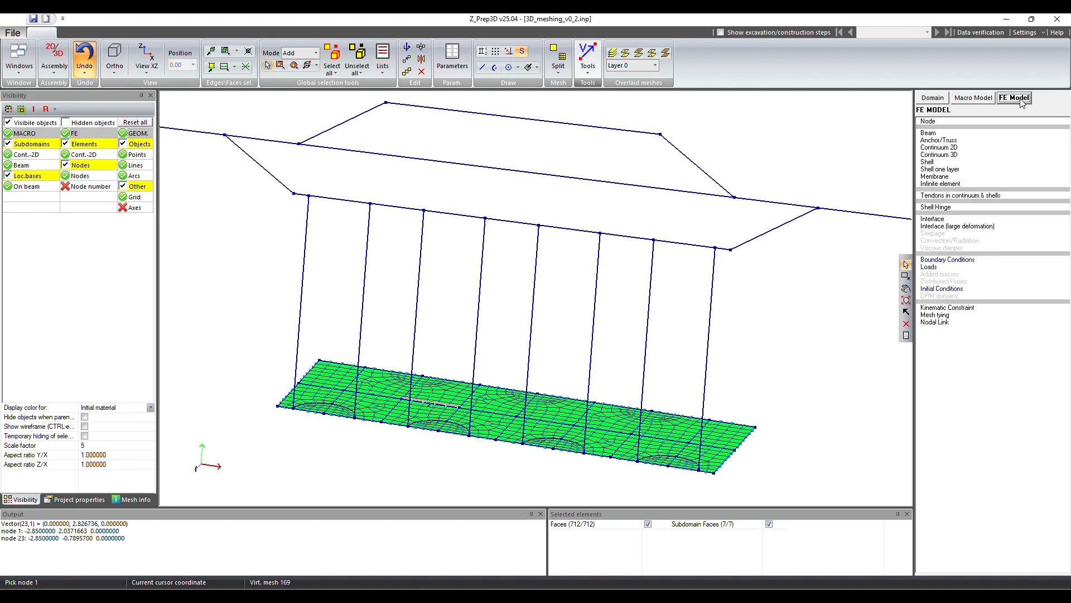
left_click(943, 155)
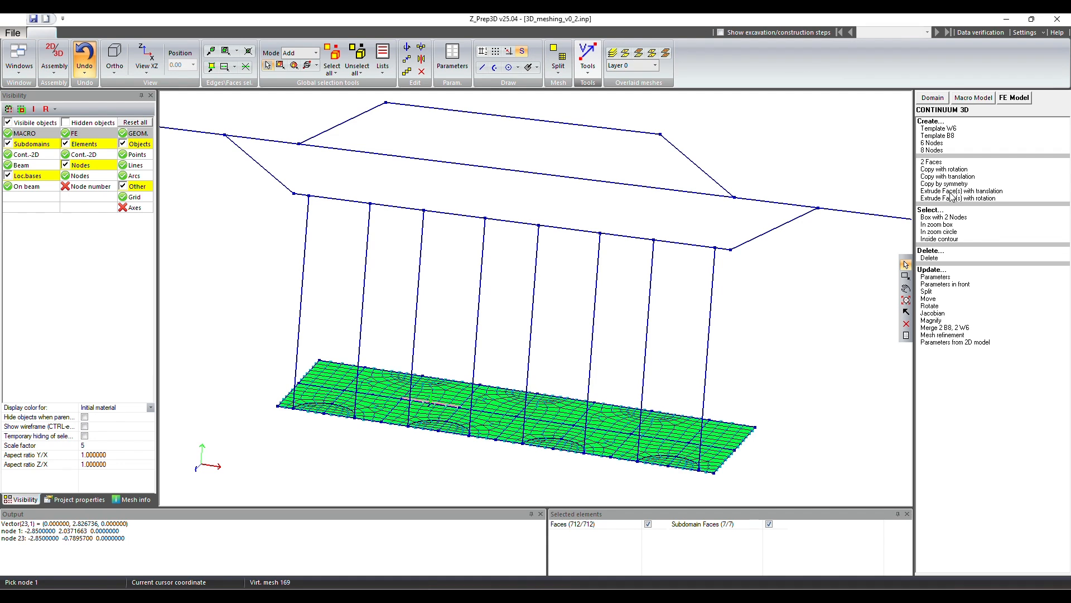
left_click(951, 192)
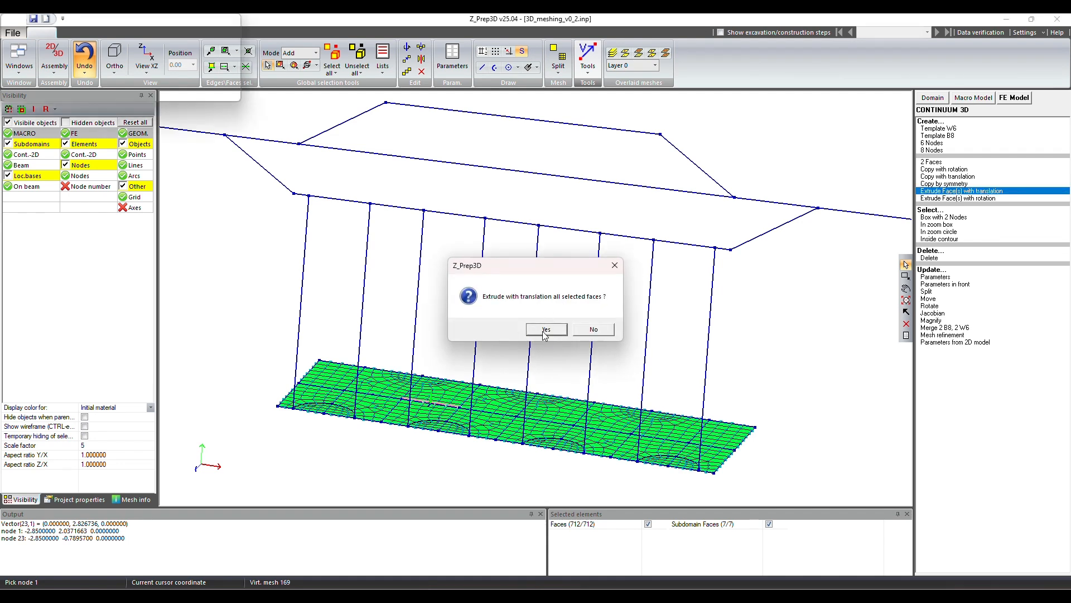
left_click(542, 330)
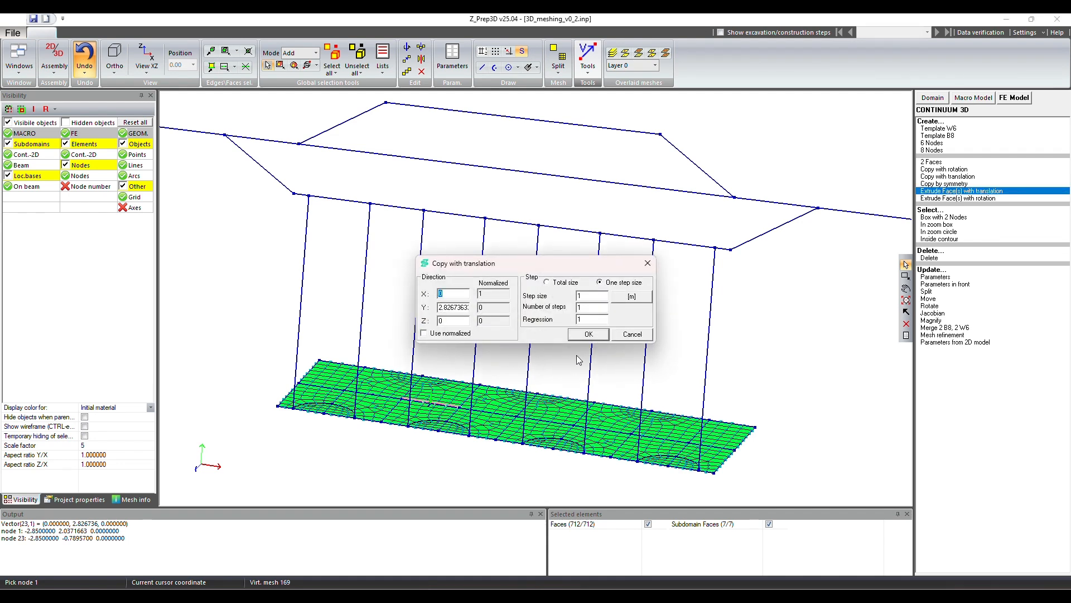
left_click(589, 334)
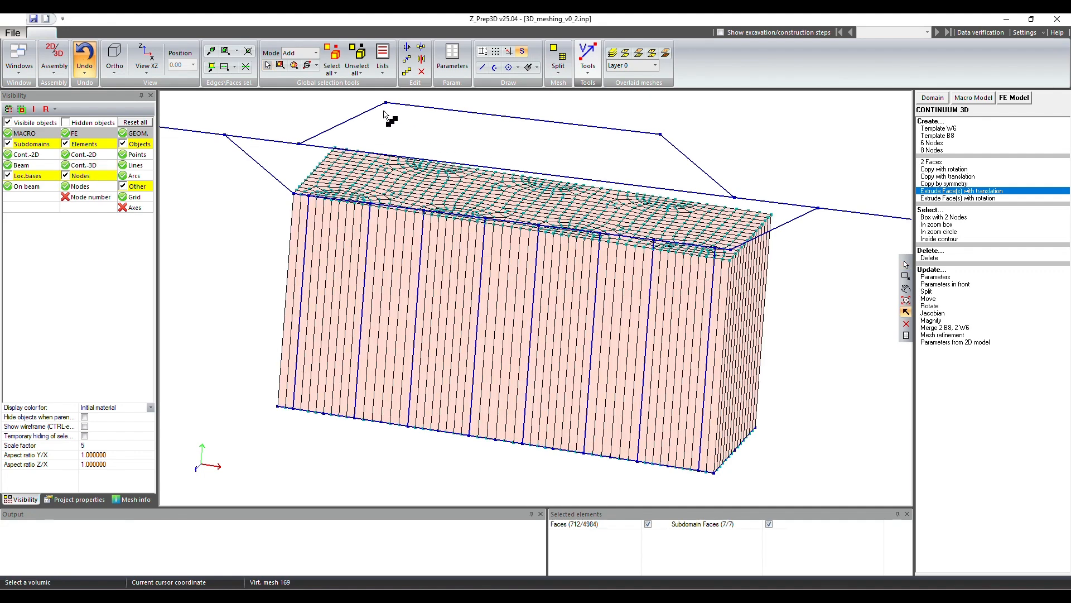
left_click(249, 52)
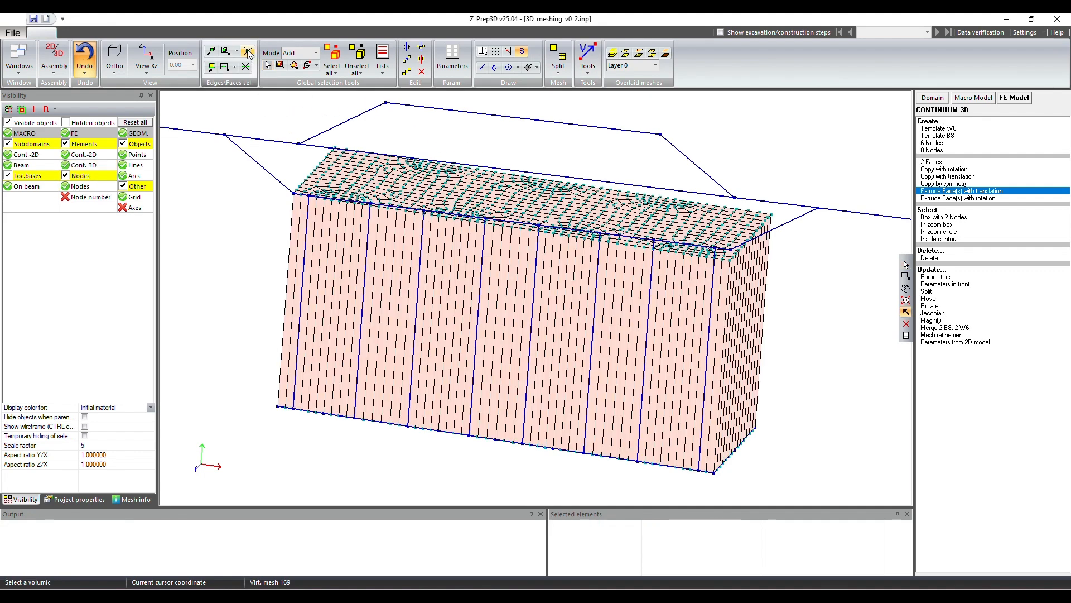
- Select all nodes on the top surface of the extruded block, working in the XY view
left_click(906, 288)
left_click_drag(760, 313, 616, 250)
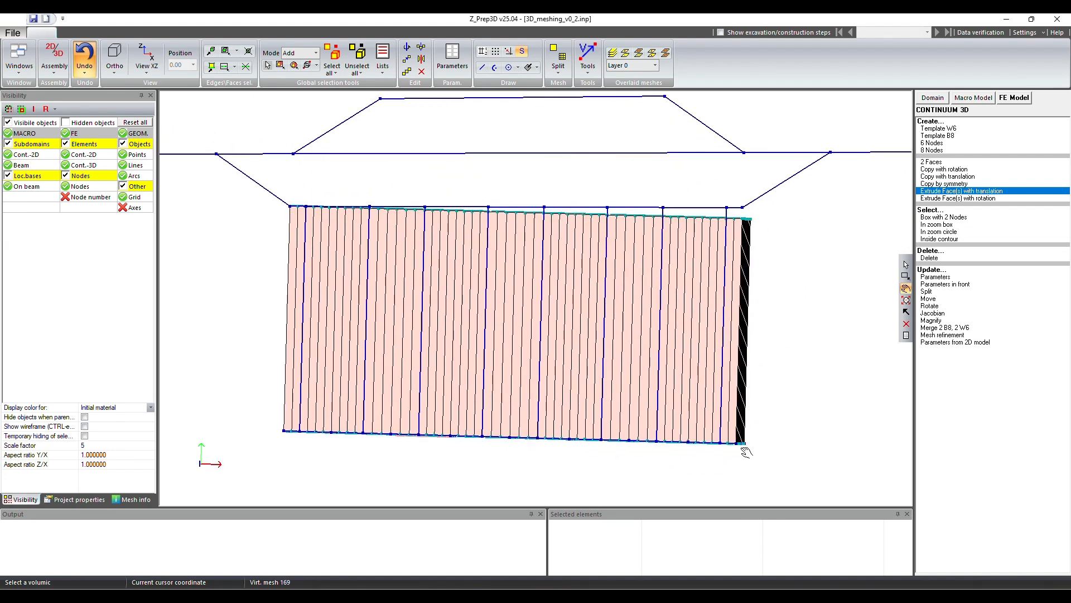
left_click_drag(719, 225, 636, 342)
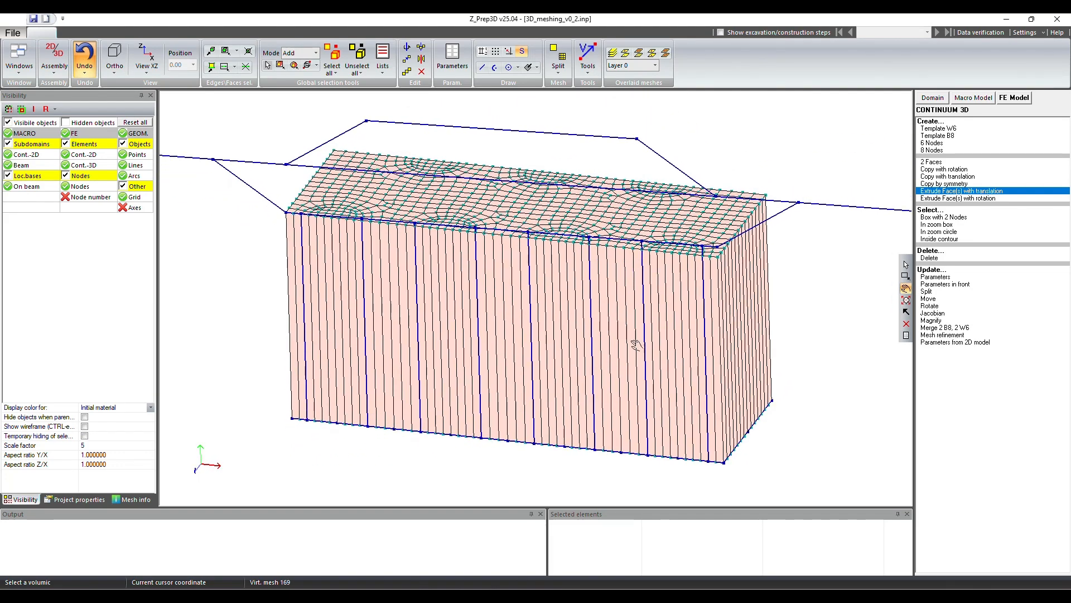
left_click(146, 73)
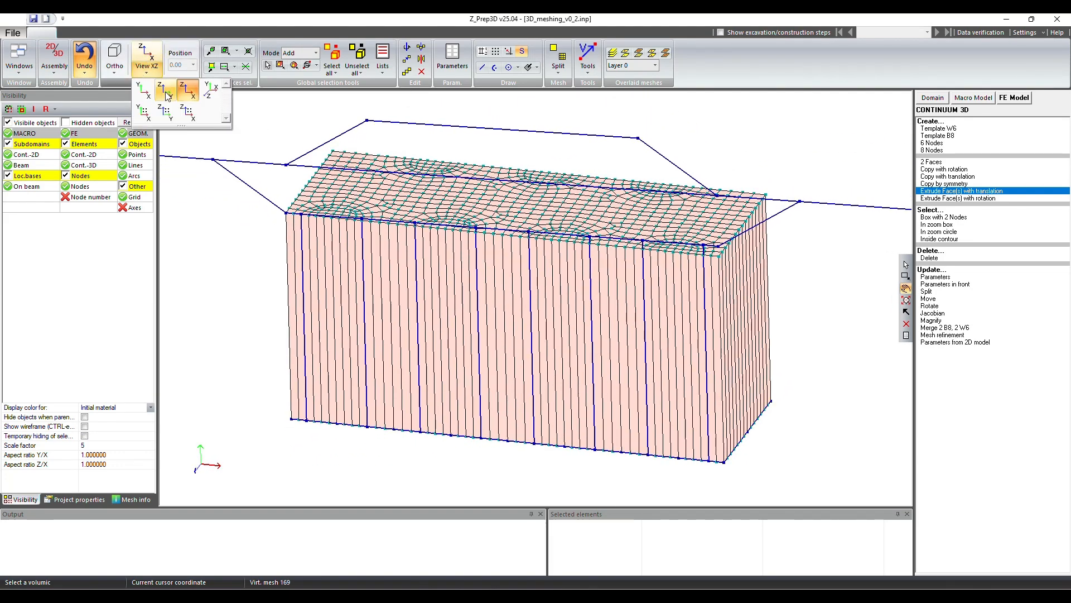
left_click(199, 102)
left_click(146, 73)
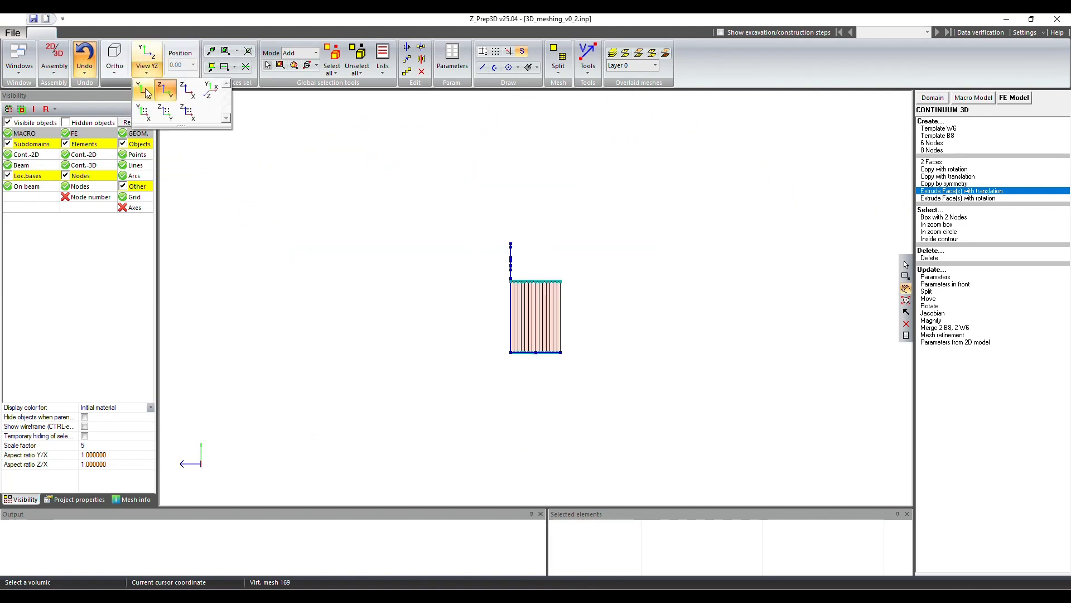
left_click(148, 94)
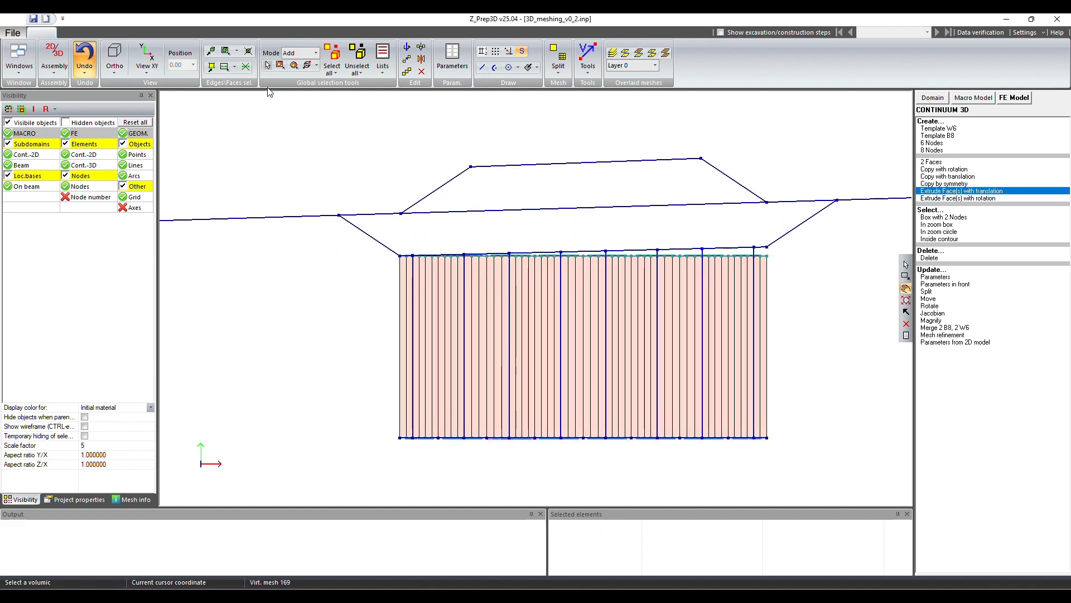
left_click(280, 65)
left_click_drag(371, 237, 844, 284)
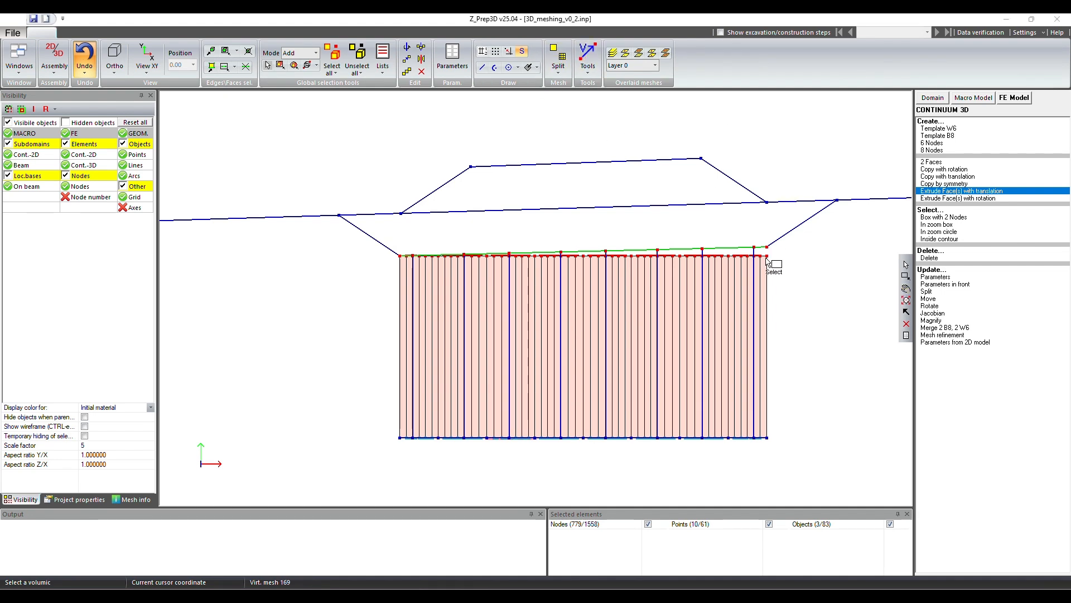
- Define a vector from the block's top corner node to the outline corner directly above it, at the higher end of the slope
left_click(587, 77)
left_click(590, 98)
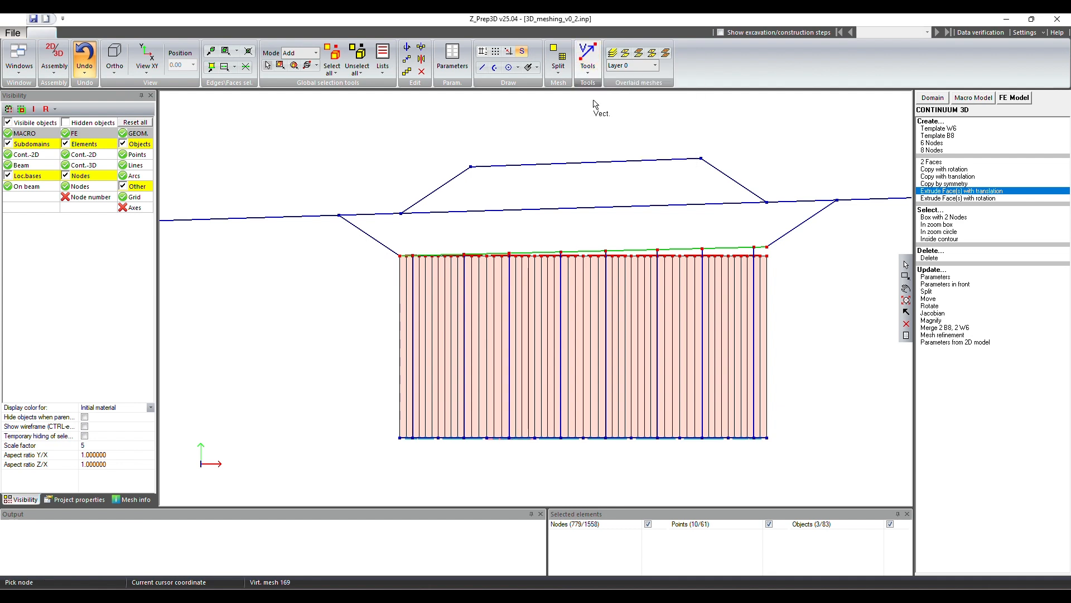
left_click(767, 256)
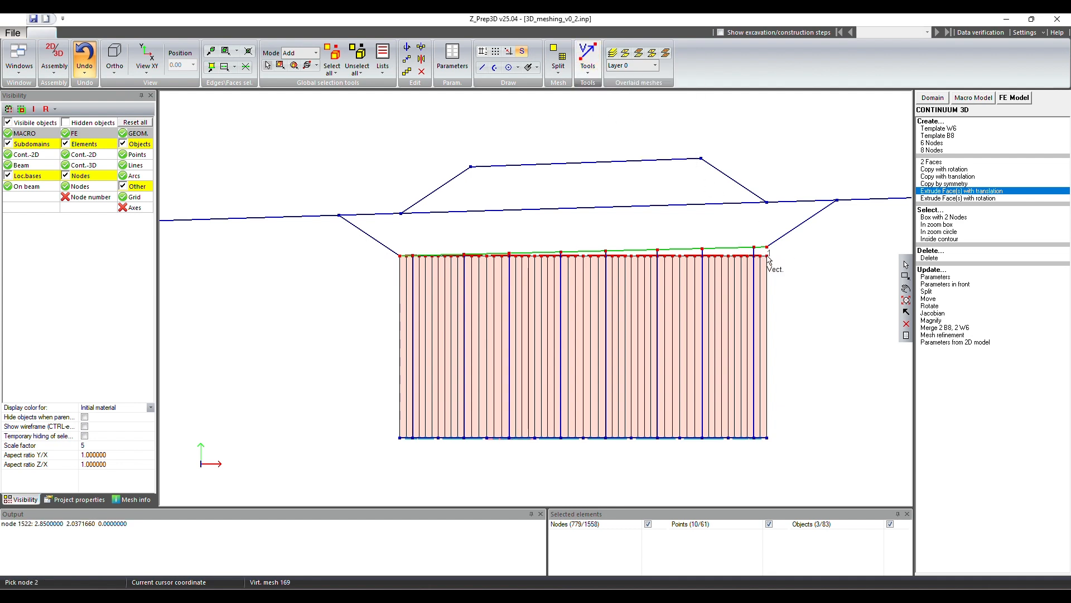
left_click(769, 252)
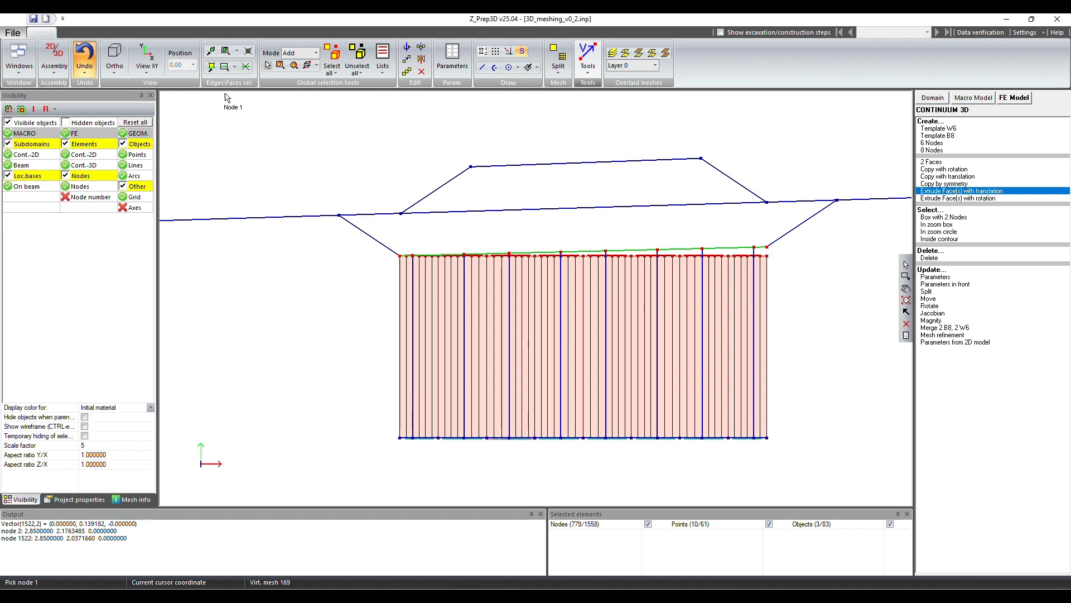
- Create an auxiliary plane by three nodes/points, through the block's two level top corners and the higher end of the sloping outline
left_click(906, 289)
left_click_drag(723, 328, 598, 363)
left_click_drag(400, 355, 394, 363)
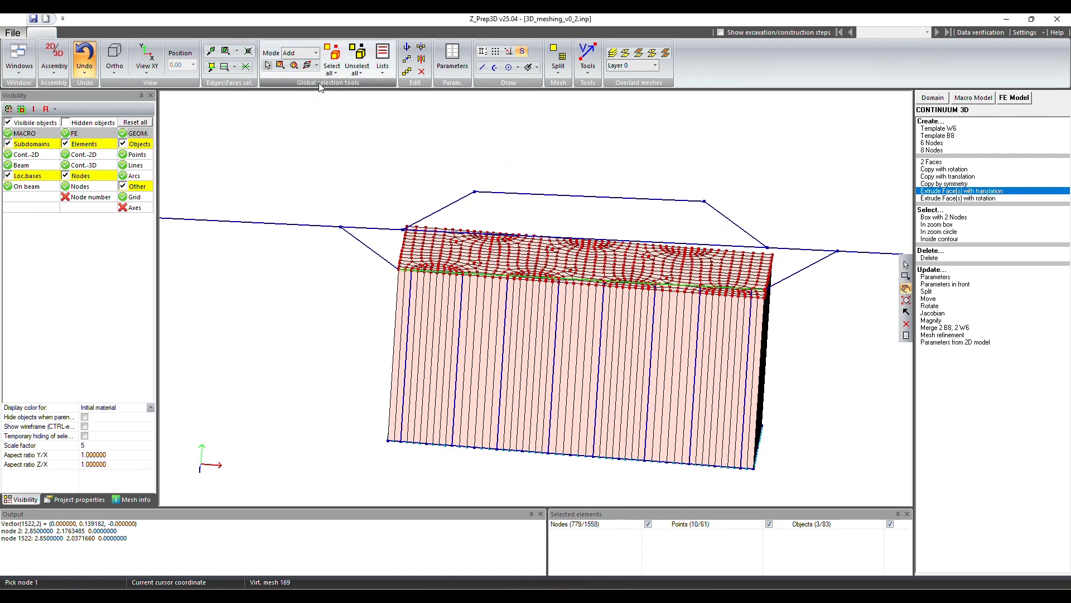
left_click(537, 68)
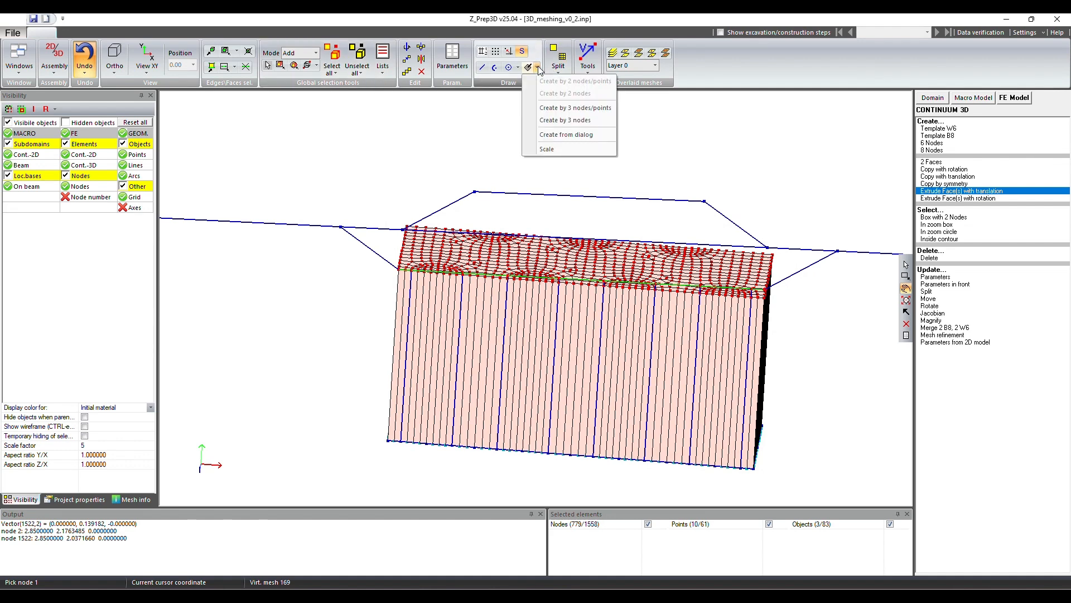
left_click(549, 109)
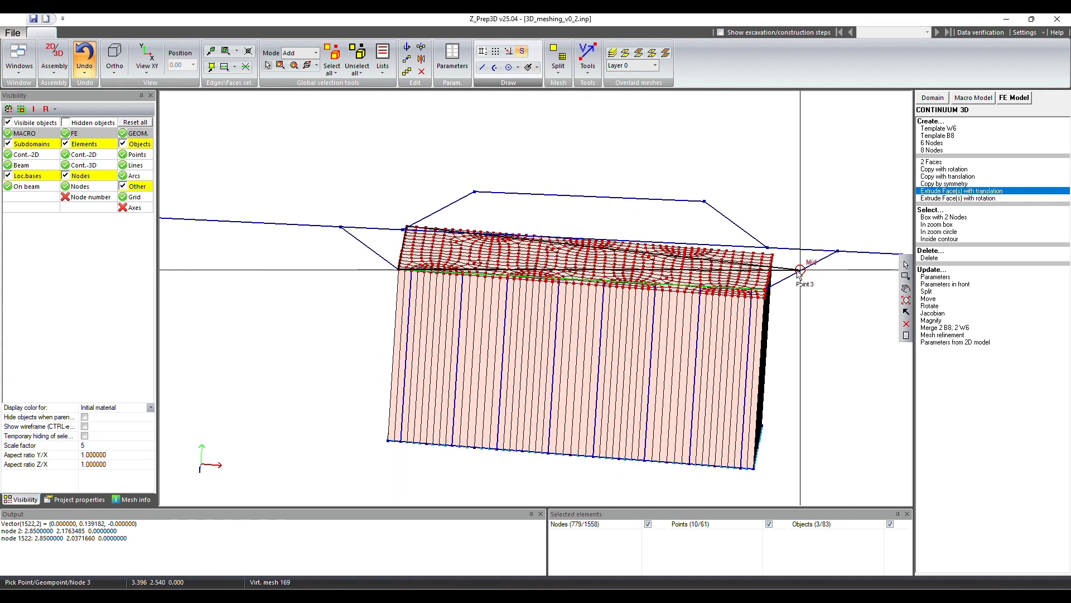
left_click(765, 289)
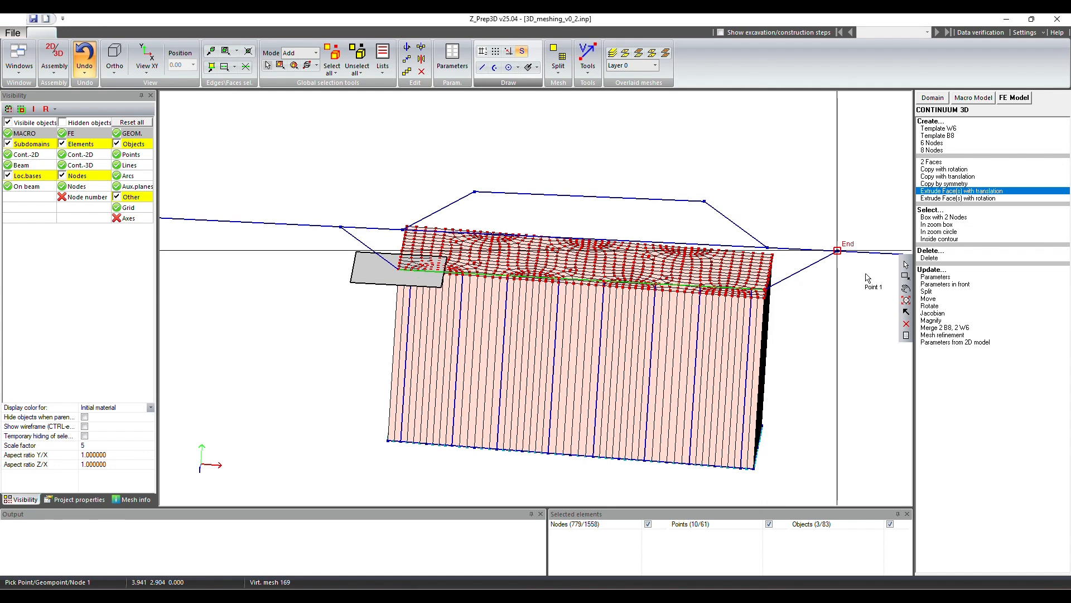
- Project the selected top nodes onto the auxiliary plane along a direction vector with a Y component of 1
left_click(1024, 102)
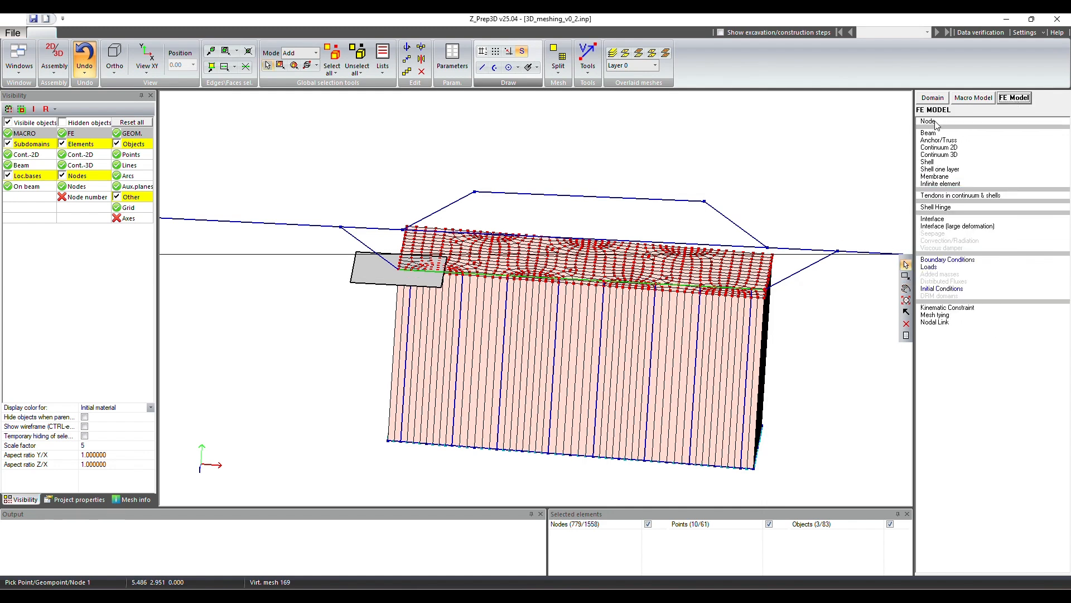
left_click(935, 123)
left_click(931, 326)
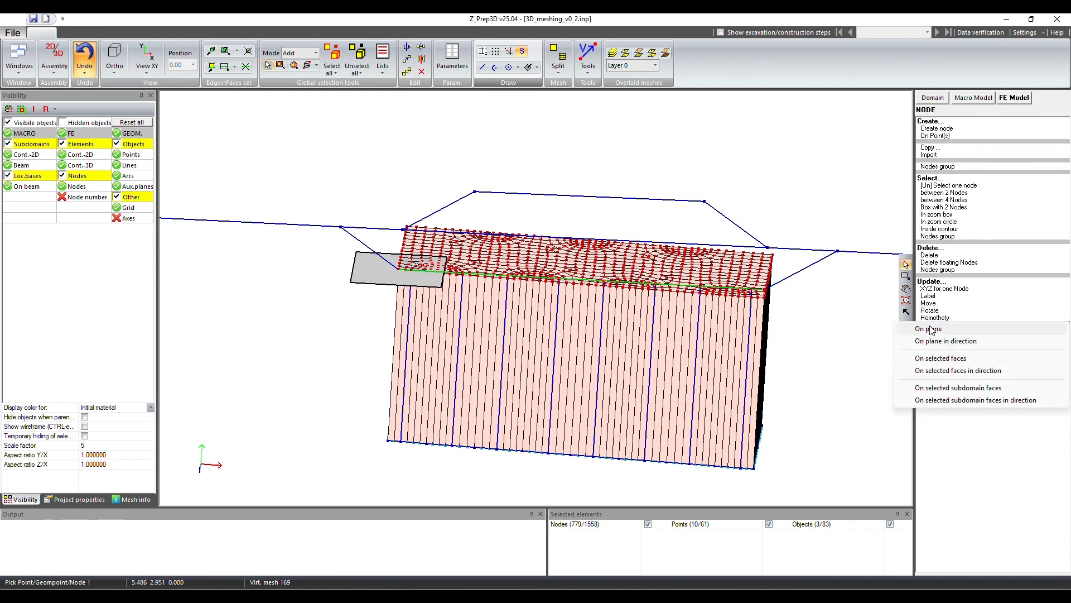
left_click(930, 342)
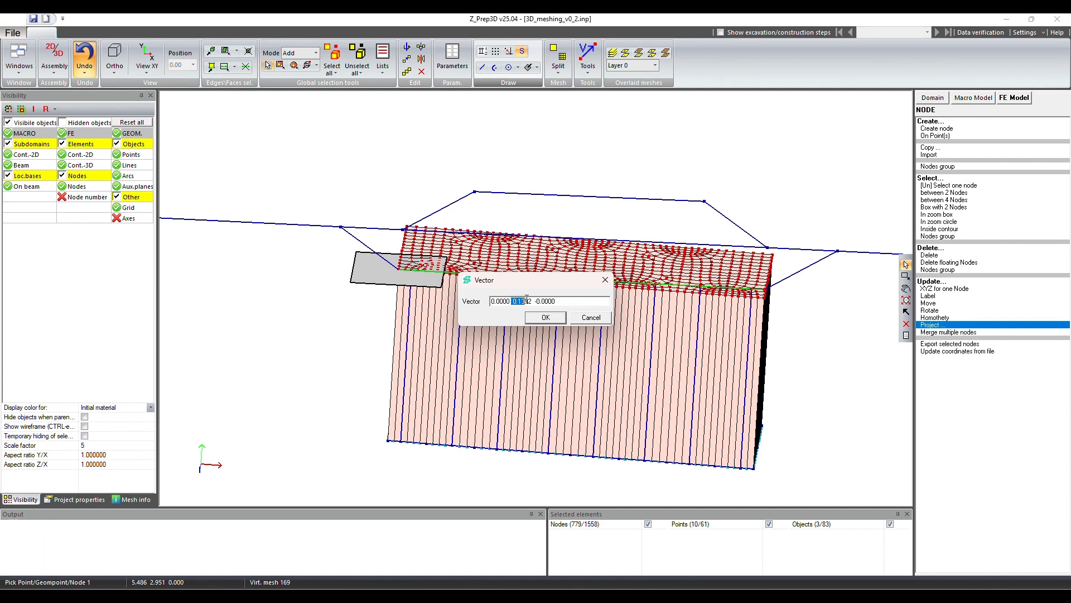
type("1")
left_click(546, 318)
left_click(552, 329)
left_click(389, 281)
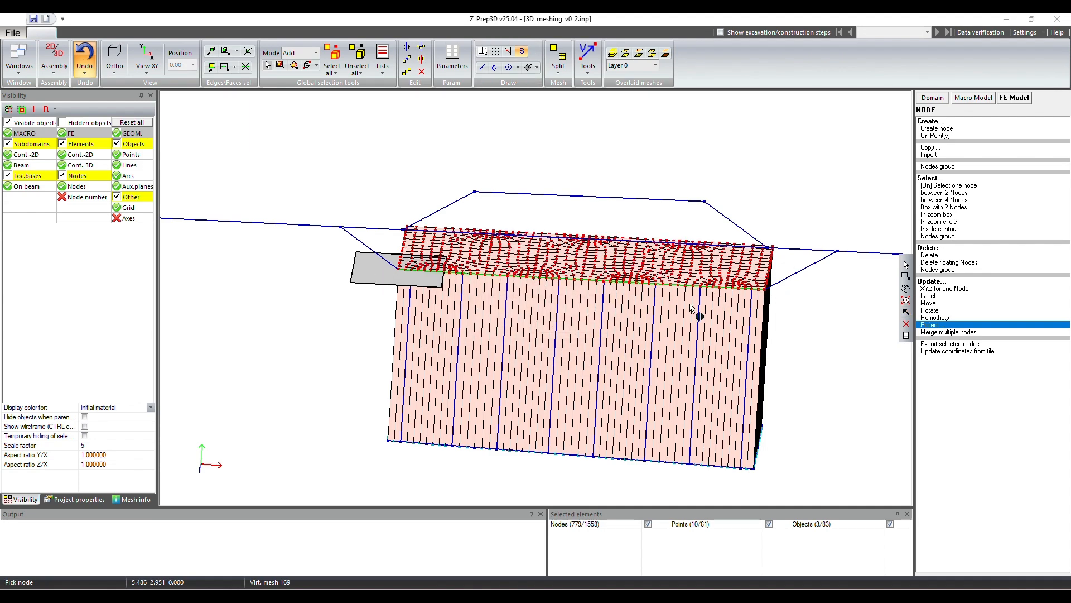
- Inspect the sloped top surface of the block and clear the whole selection
left_click(910, 290)
left_click_drag(706, 354, 545, 361)
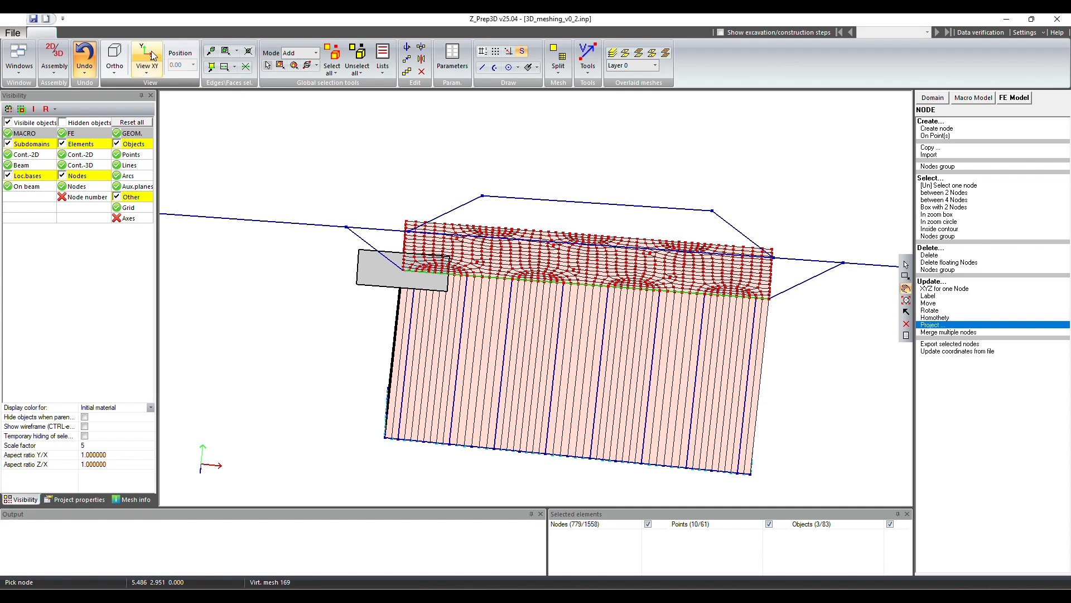
left_click(361, 55)
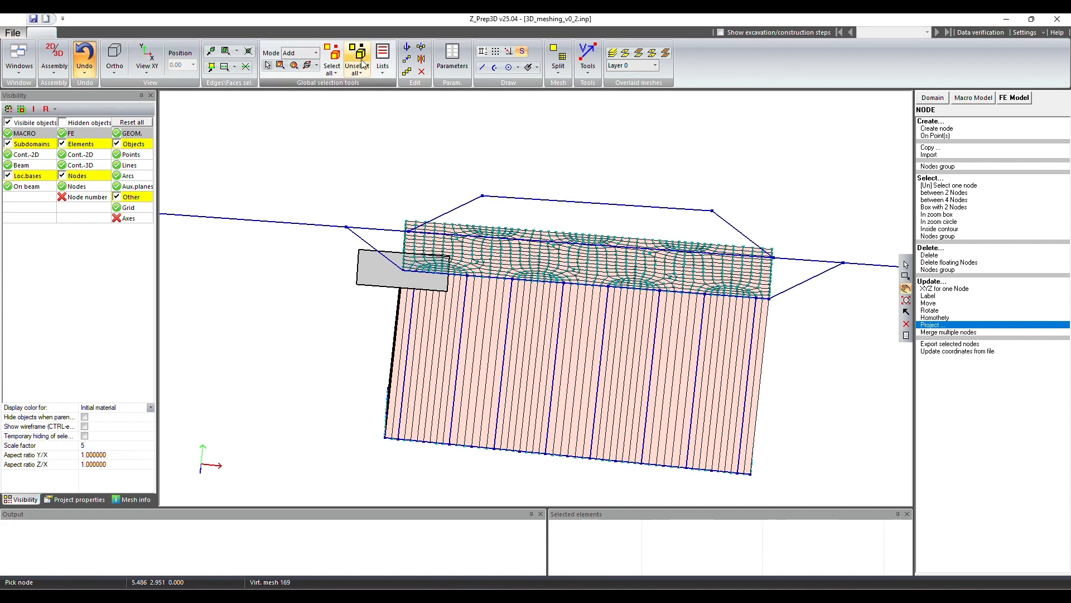
- Select all faces of the block's sloped top surface using a box between two diagonally opposite corner nodes
left_click(237, 51)
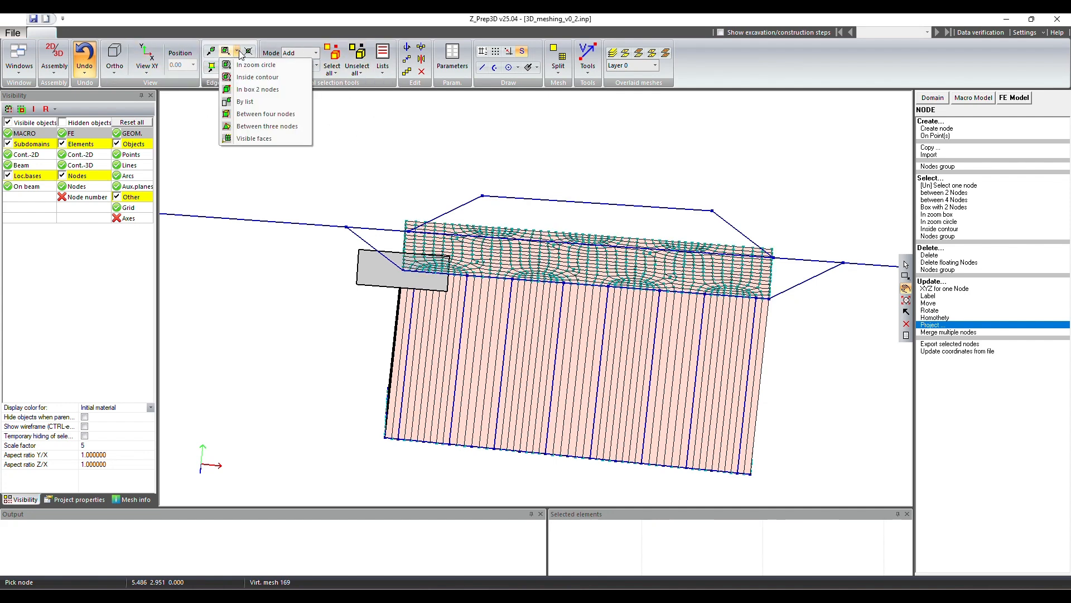
left_click(246, 89)
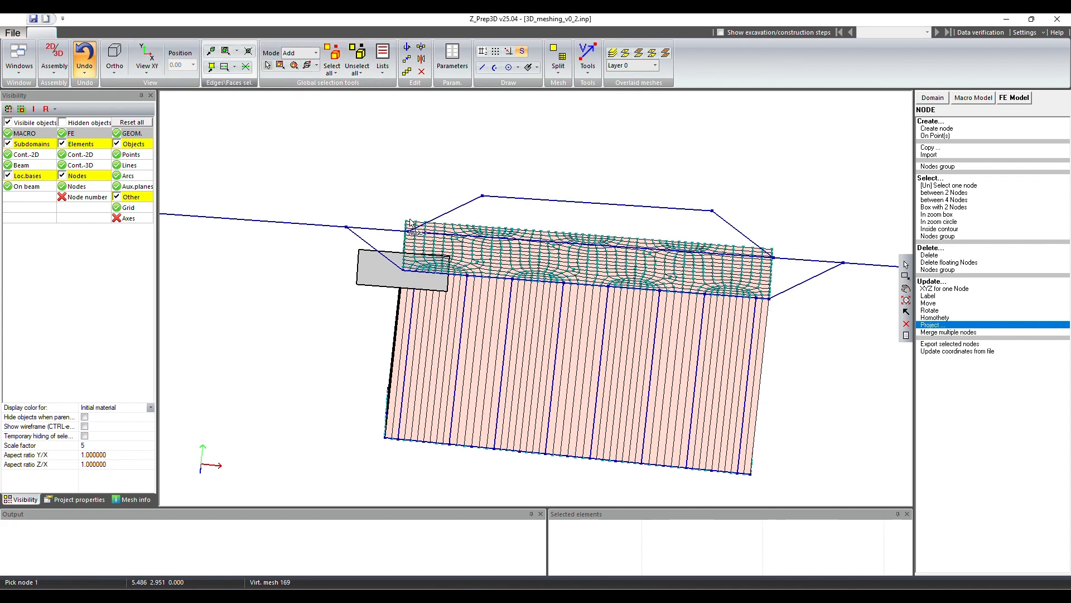
left_click(236, 68)
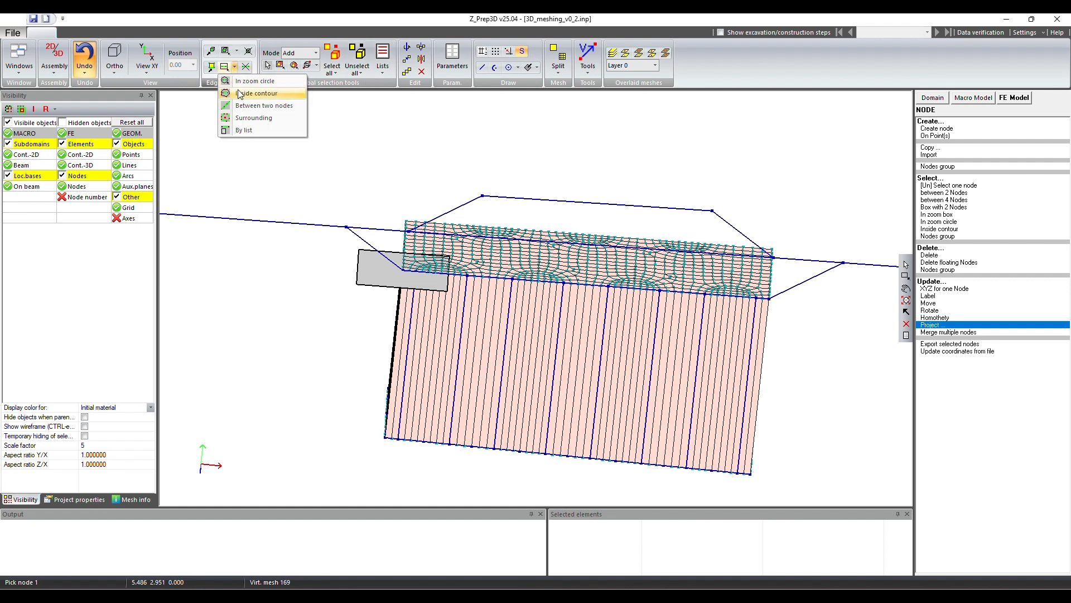
left_click(244, 53)
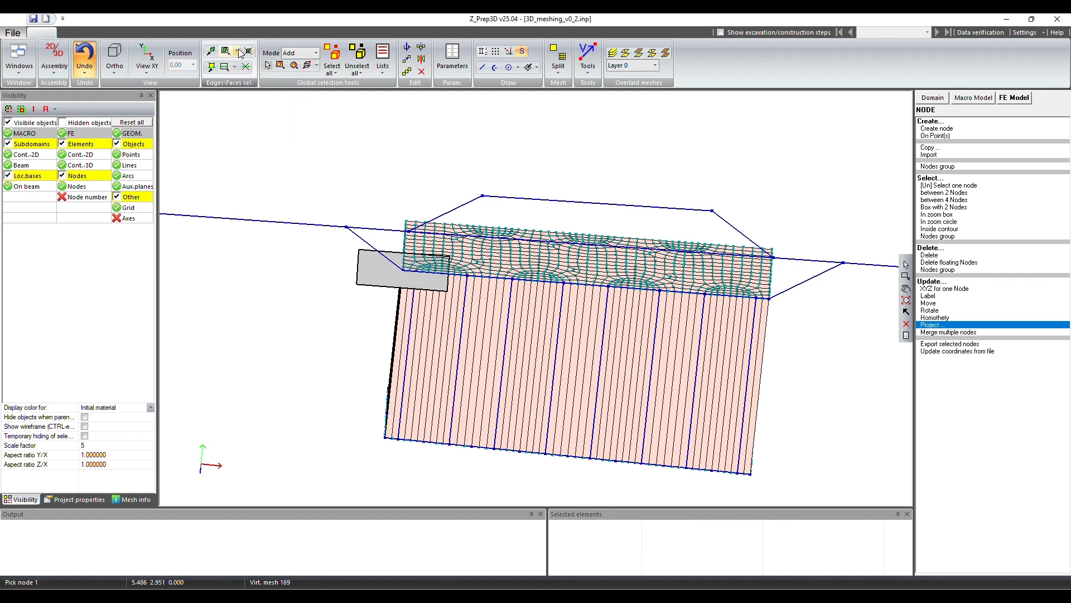
left_click(237, 51)
left_click(243, 90)
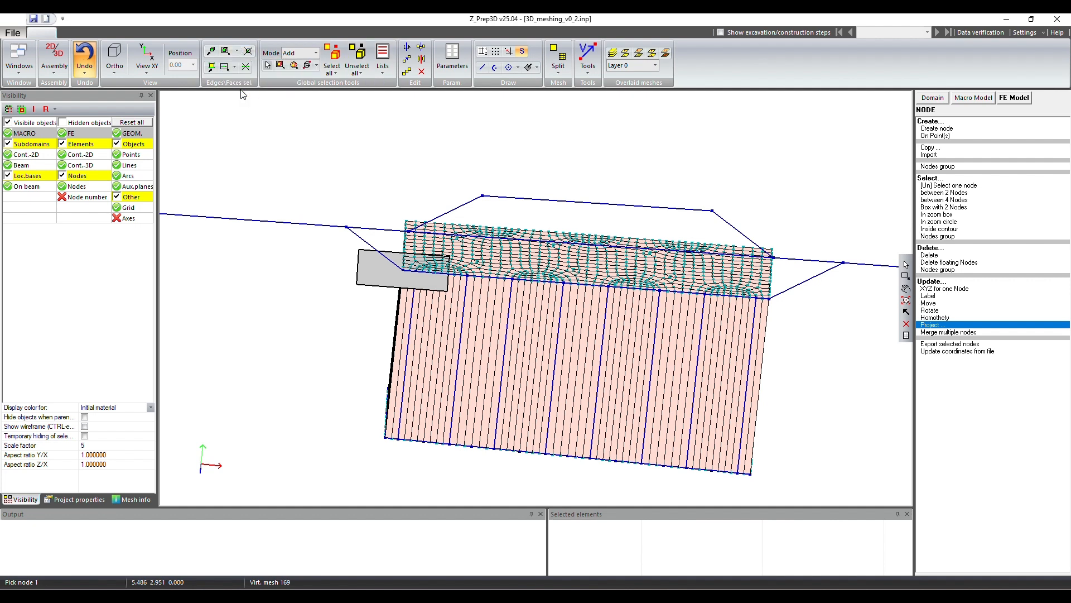
left_click(408, 225)
left_click(768, 301)
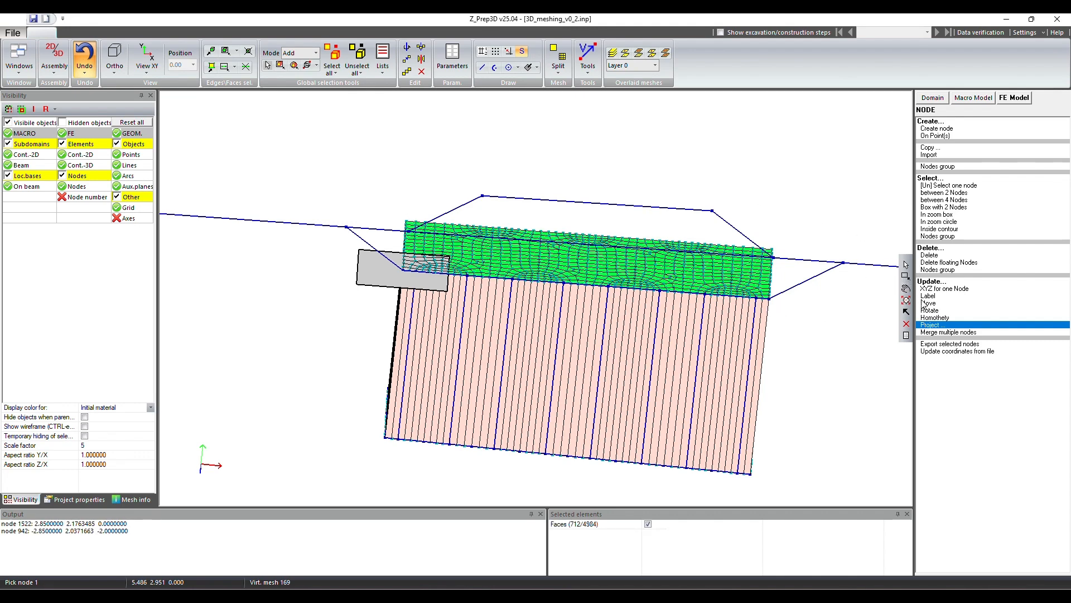
- Define a vector from the block's top corner node to the outline corner directly above it, at the lower end of the slope
middle_click_drag(807, 294, 752, 285)
middle_click_drag(758, 191, 697, 134)
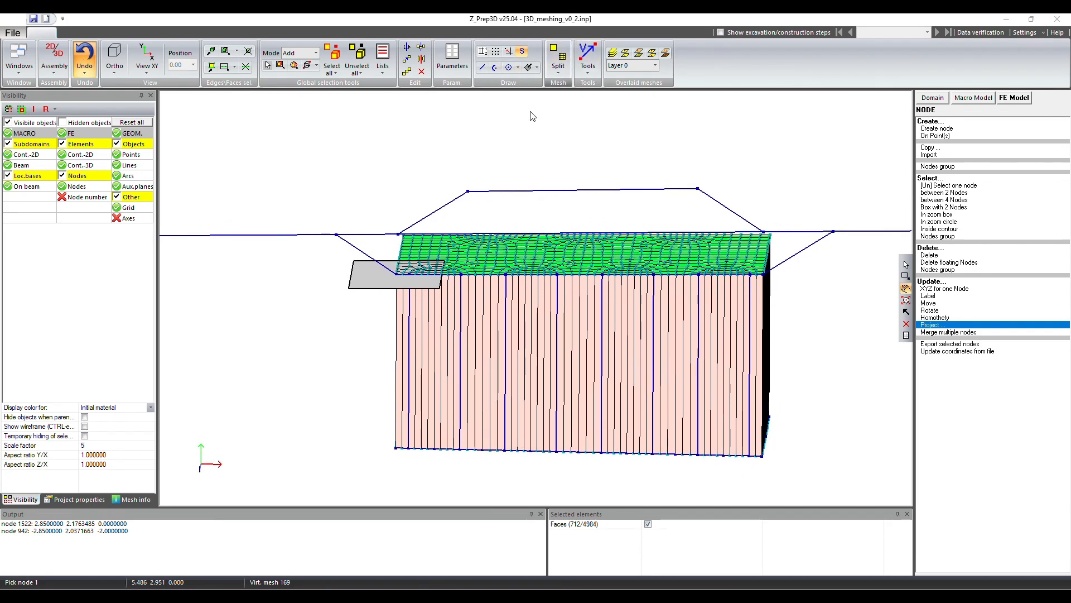
left_click(588, 59)
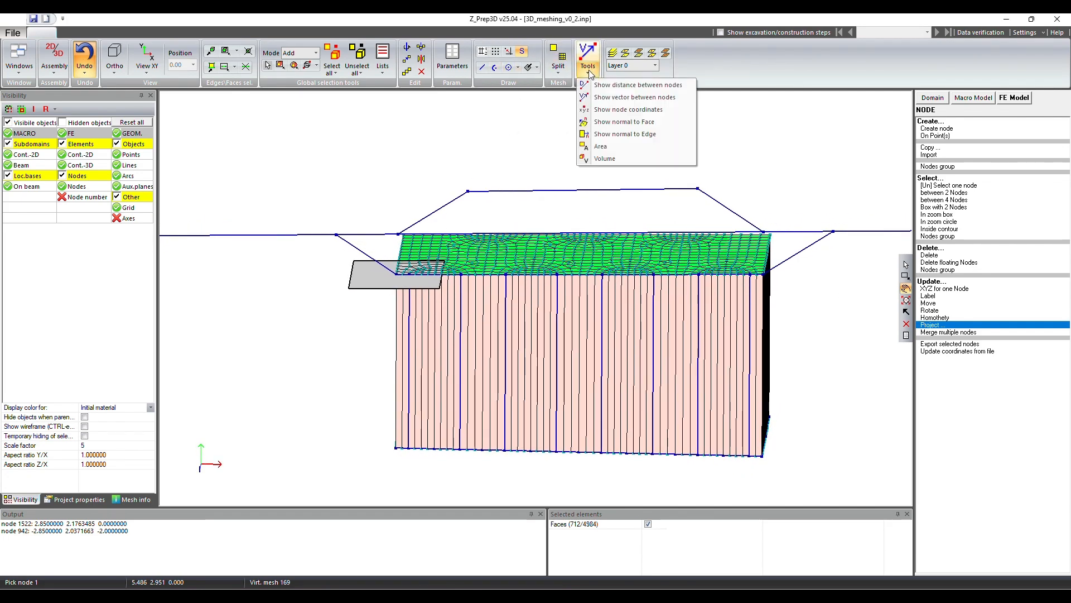
left_click(608, 99)
left_click(397, 274)
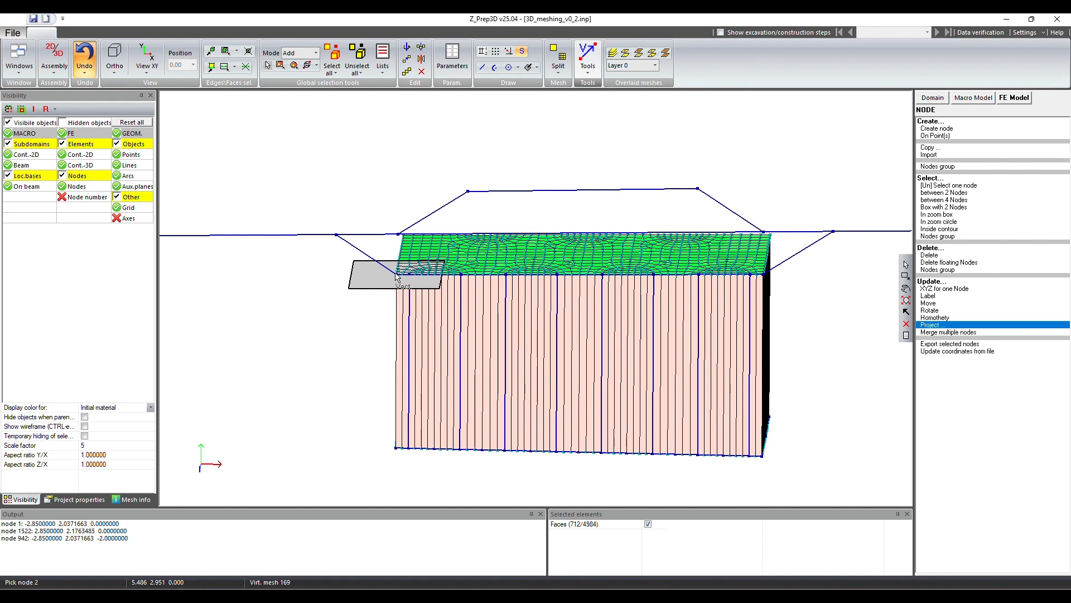
left_click(398, 236)
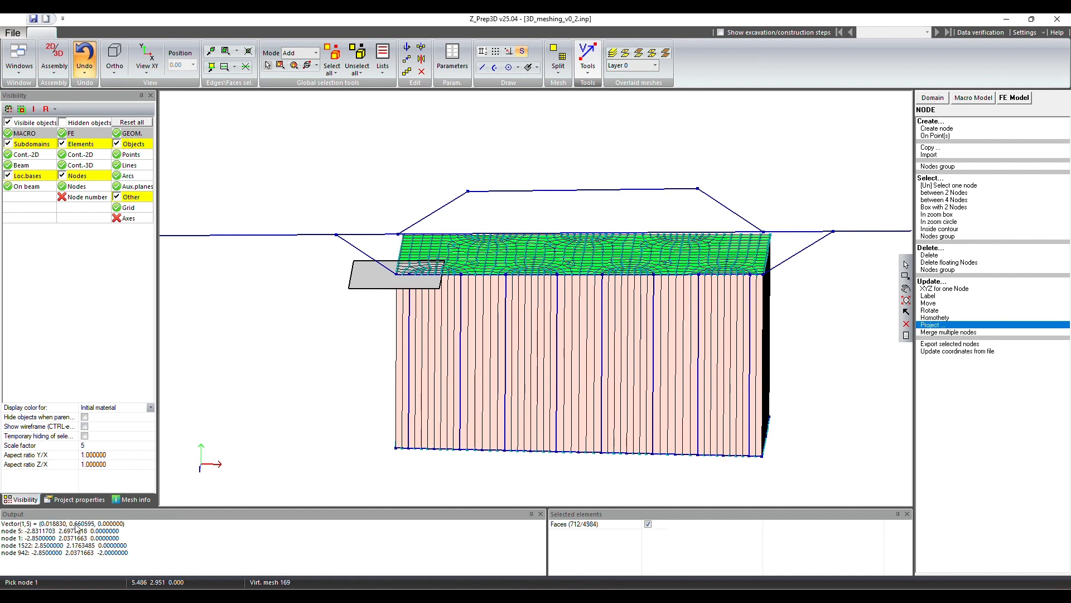
- Extrude the selected top faces by translation along that vector with step size 1 and one step, and clear the face selection
left_click(1025, 99)
left_click(960, 167)
left_click(961, 191)
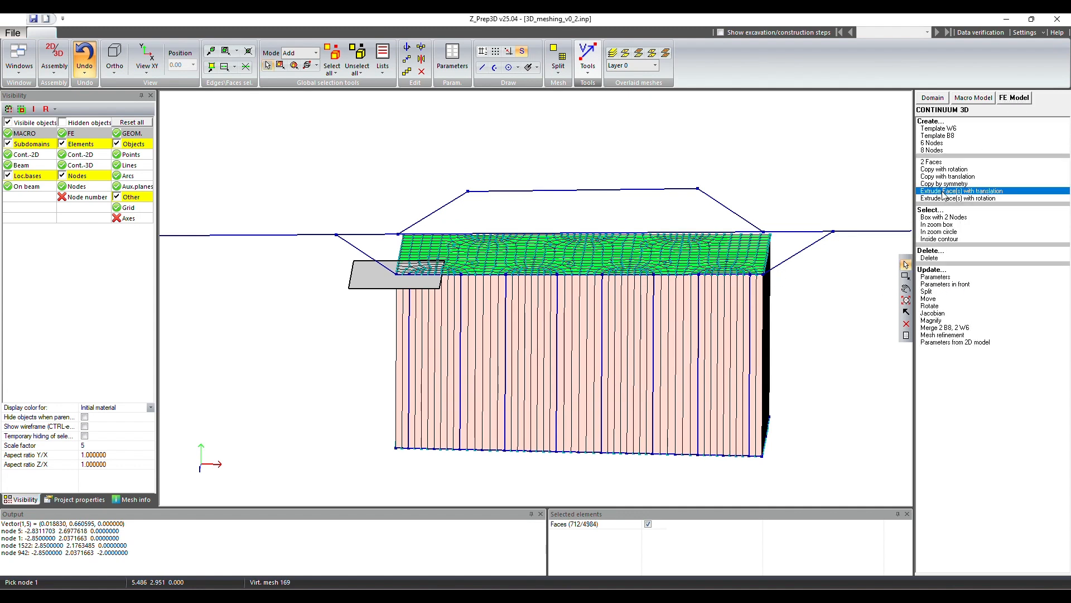
left_click(535, 334)
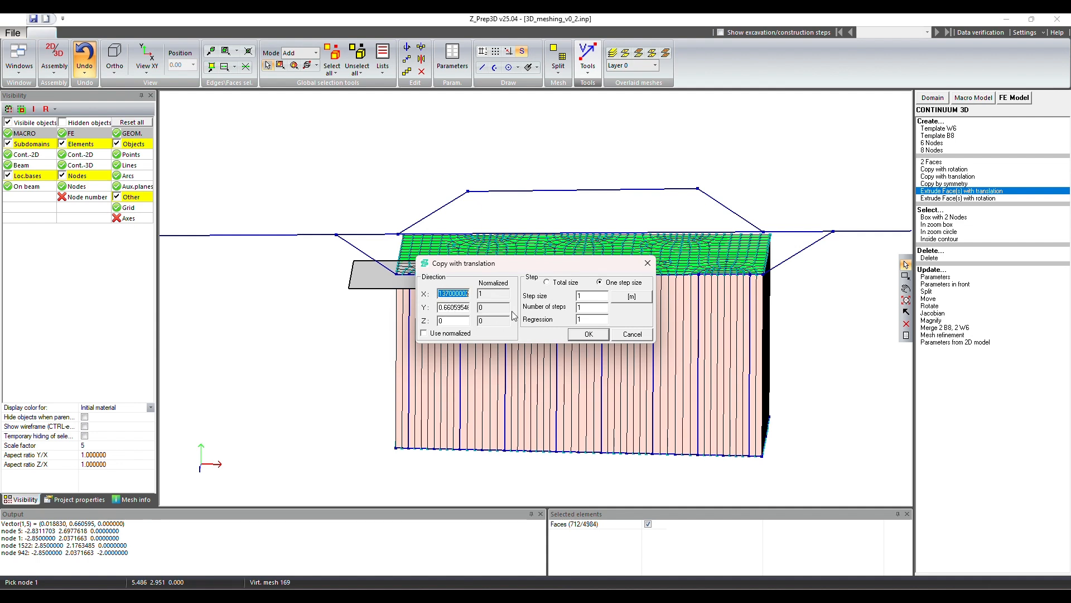
left_click(587, 335)
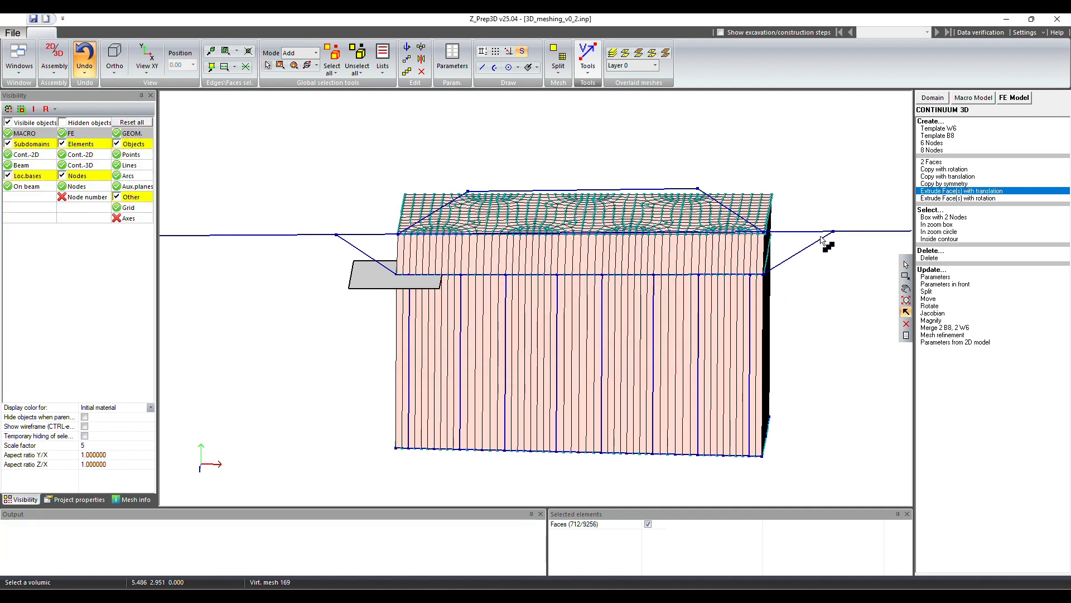
left_click(248, 54)
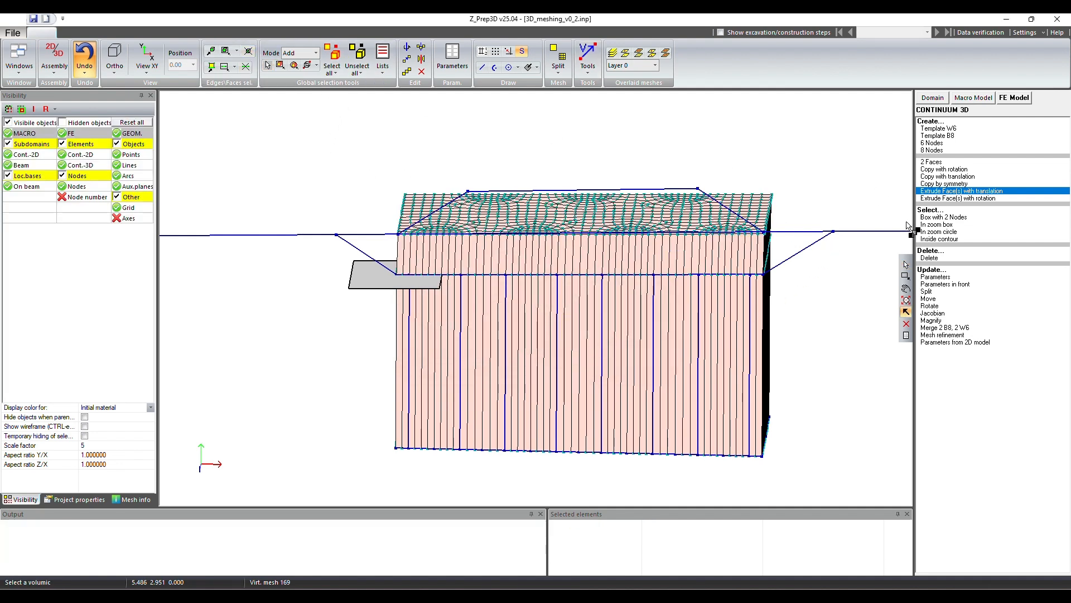
- Define a vector from the extruded layer's top corner node to the adjacent outline corner at the higher end of the slope
left_click(906, 288)
left_click_drag(531, 345, 510, 282)
scroll(789, 210, "up", 5)
left_click_drag(715, 231, 807, 243)
scroll(760, 235, "down", 5)
left_click_drag(735, 291, 682, 270)
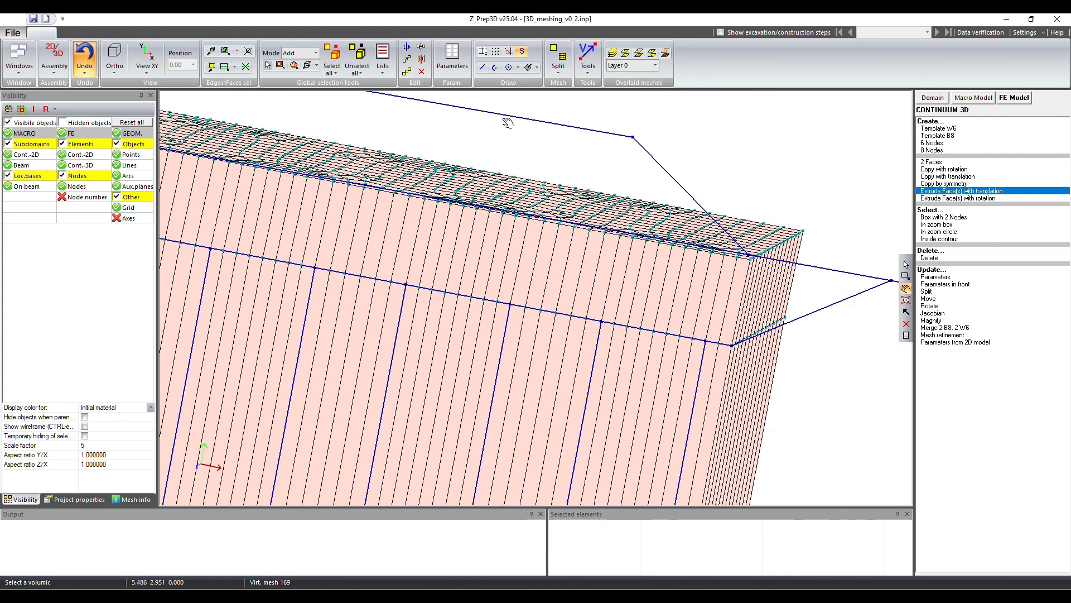
left_click(587, 59)
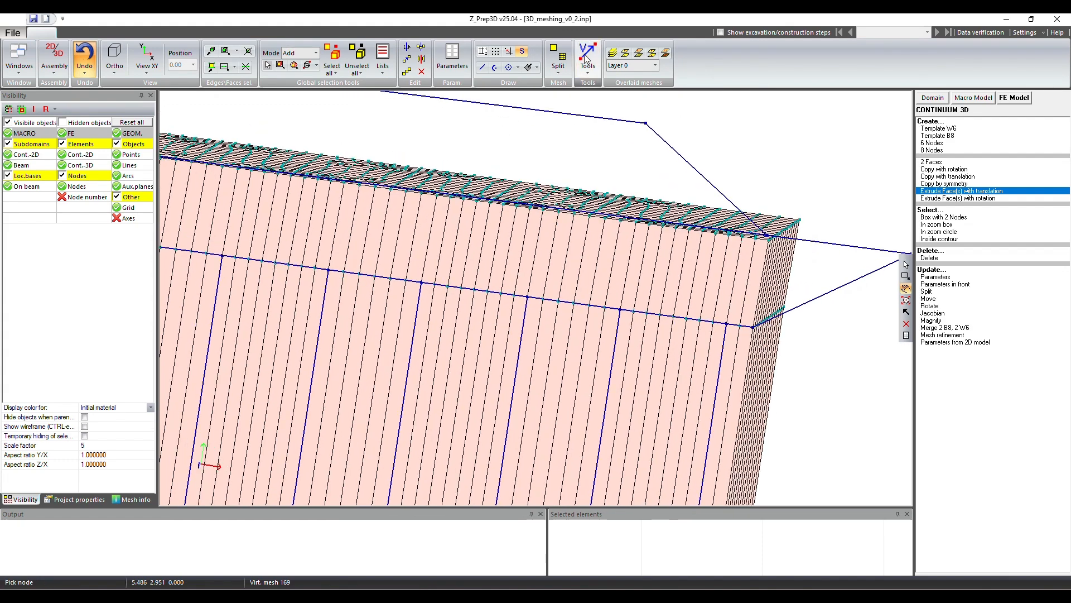
left_click(769, 238)
left_click(770, 239)
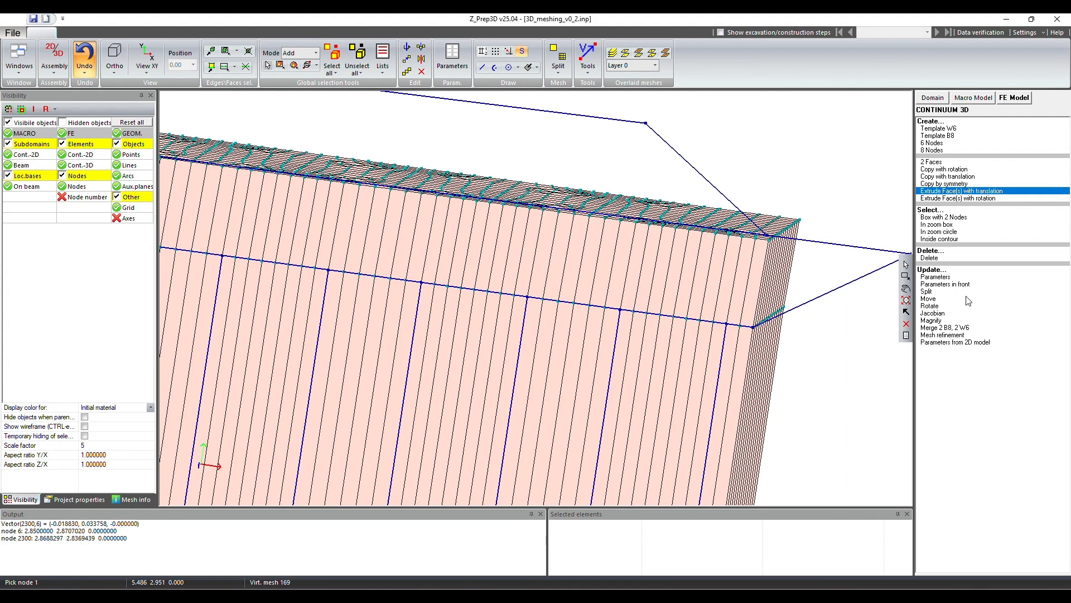
- Select all nodes of the extruded layer's top surface using a box between two diagonally opposite corner nodes
left_click(906, 288)
left_click_drag(581, 344, 306, 491)
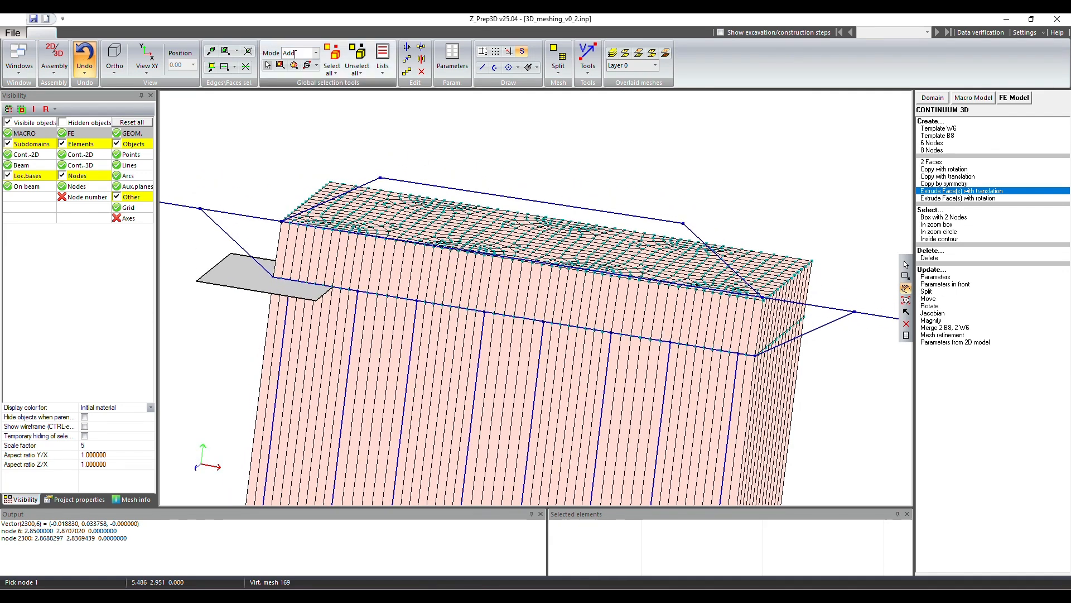
left_click(308, 65)
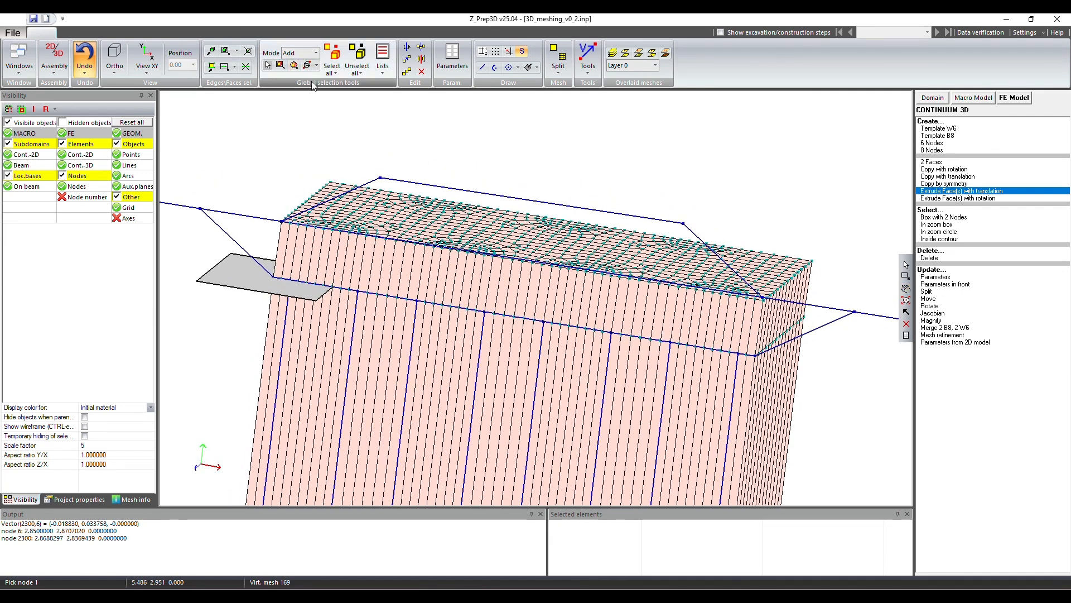
left_click(332, 184)
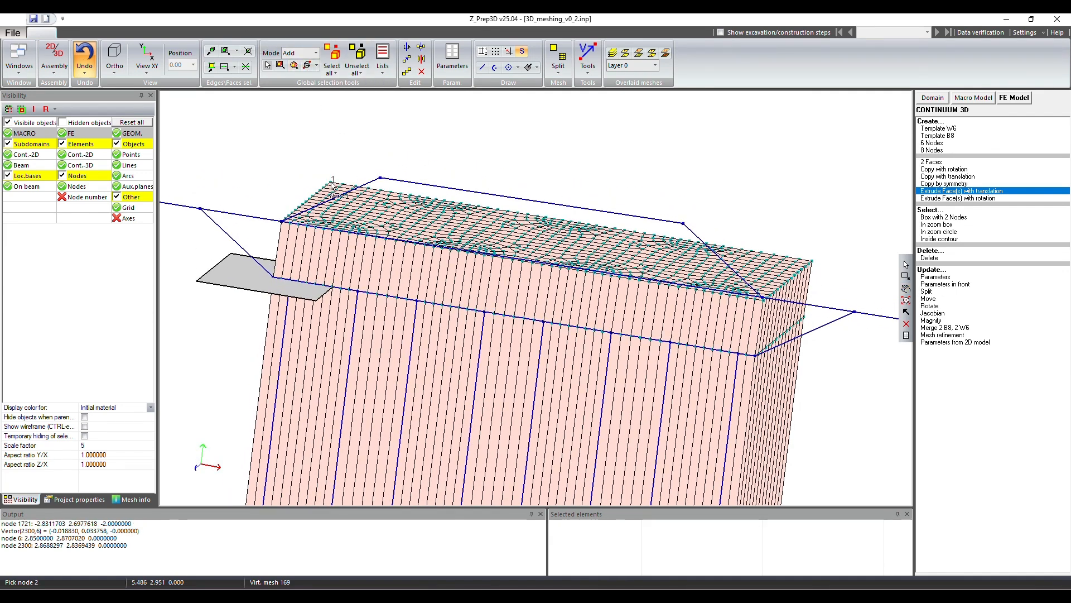
left_click(764, 302)
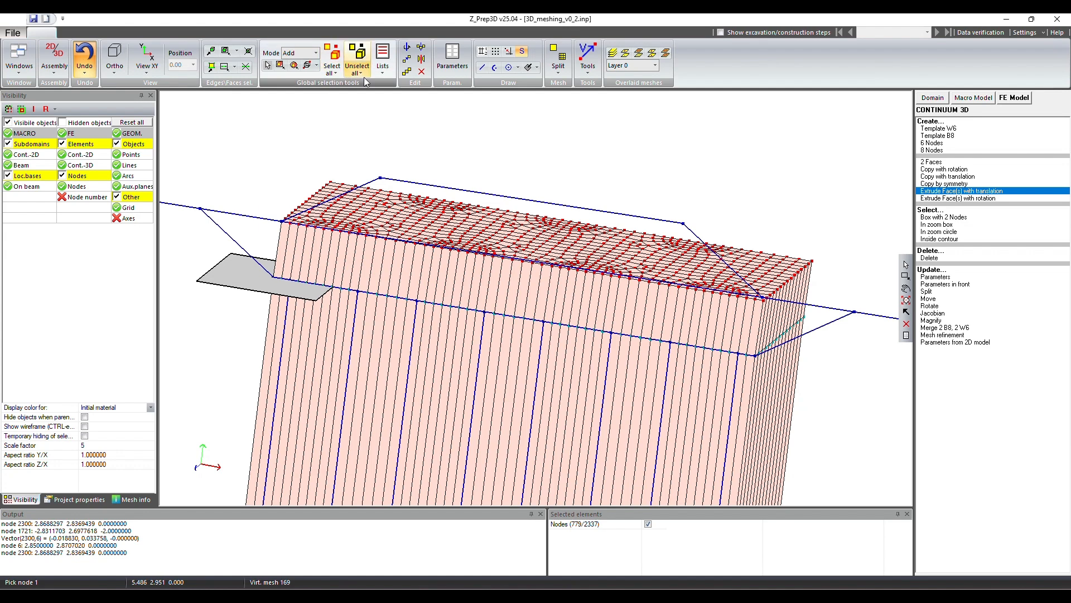
- Create an auxiliary plane by three points, through the two top corners at the lower end and the outline corner at the higher end
left_click(537, 67)
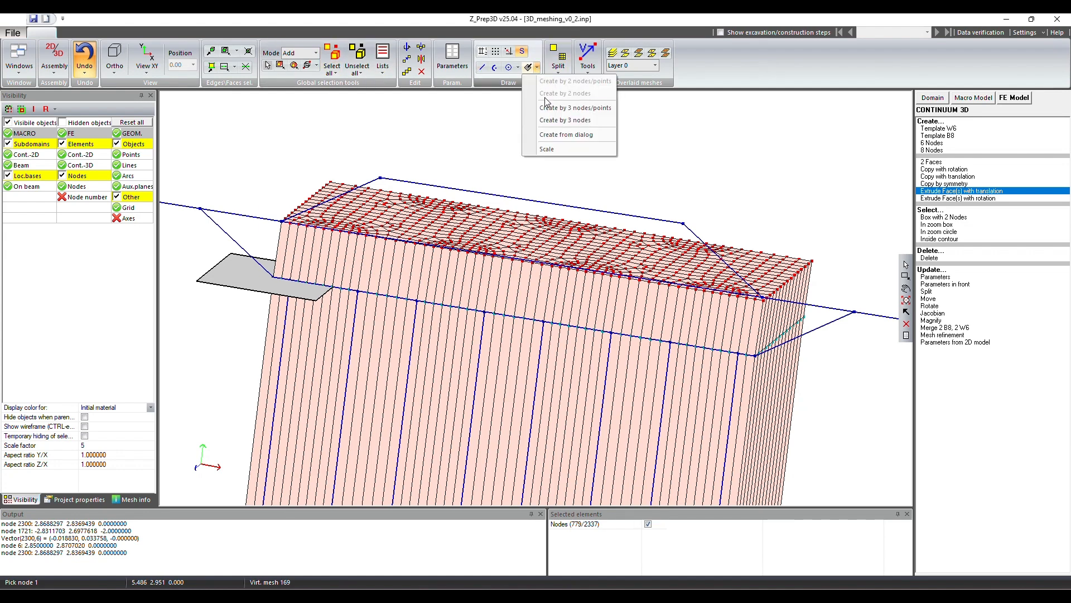
left_click(565, 119)
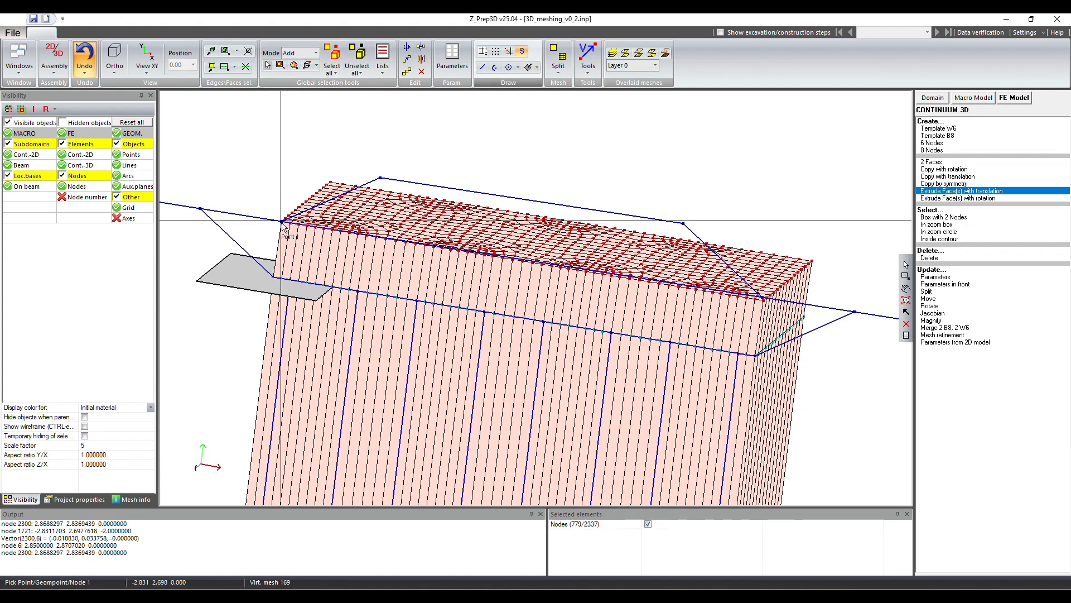
left_click(333, 183)
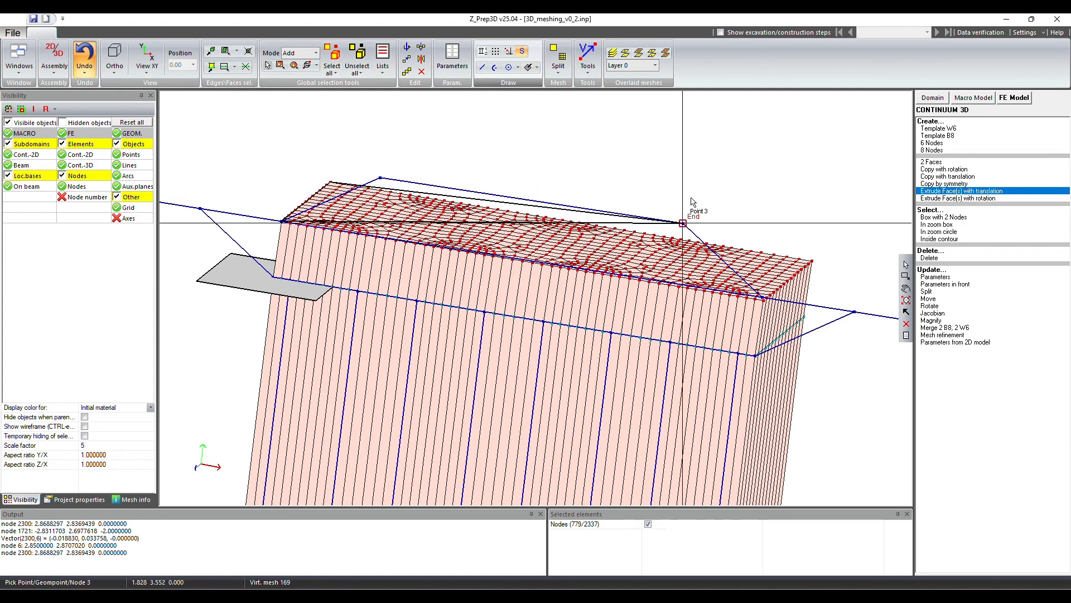
left_click(773, 291)
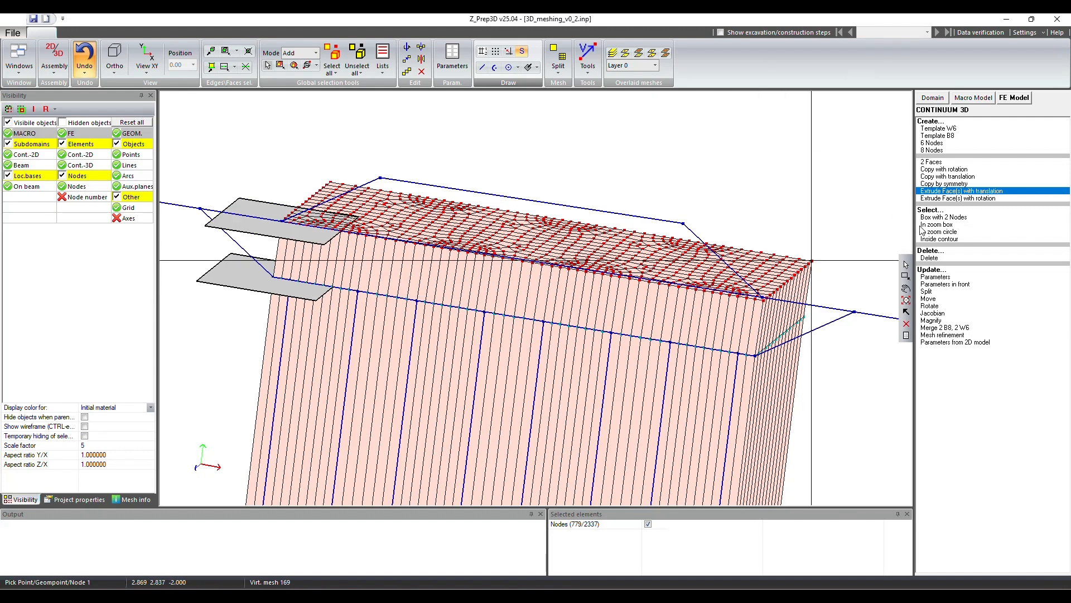
- Project the selected top nodes onto the upper auxiliary plane in the direction of vector -0.0188 0.0338 -0.0000
left_click(1017, 99)
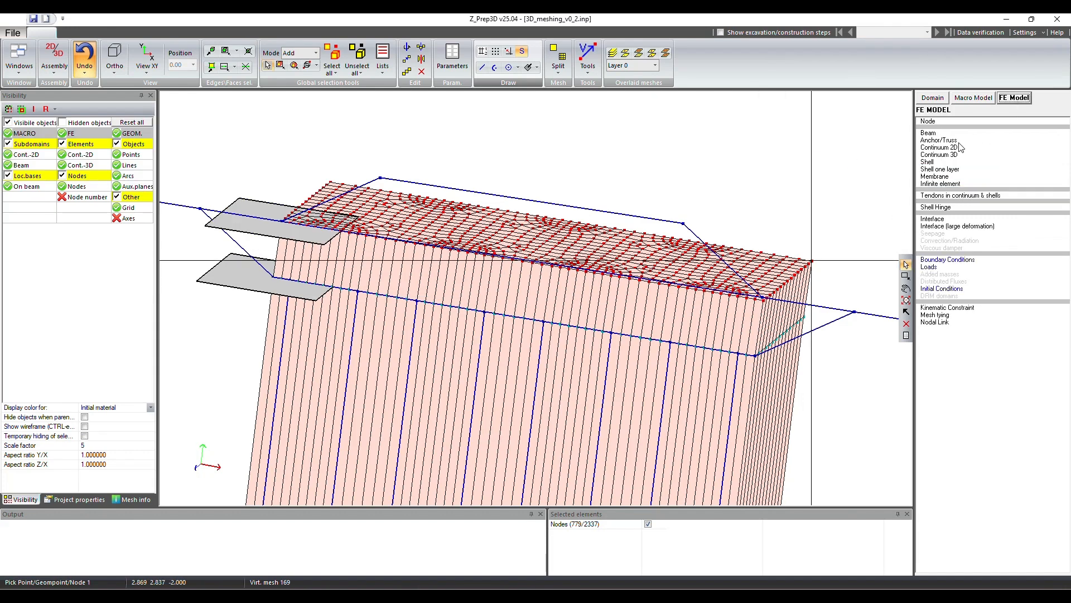
left_click(928, 122)
left_click(930, 325)
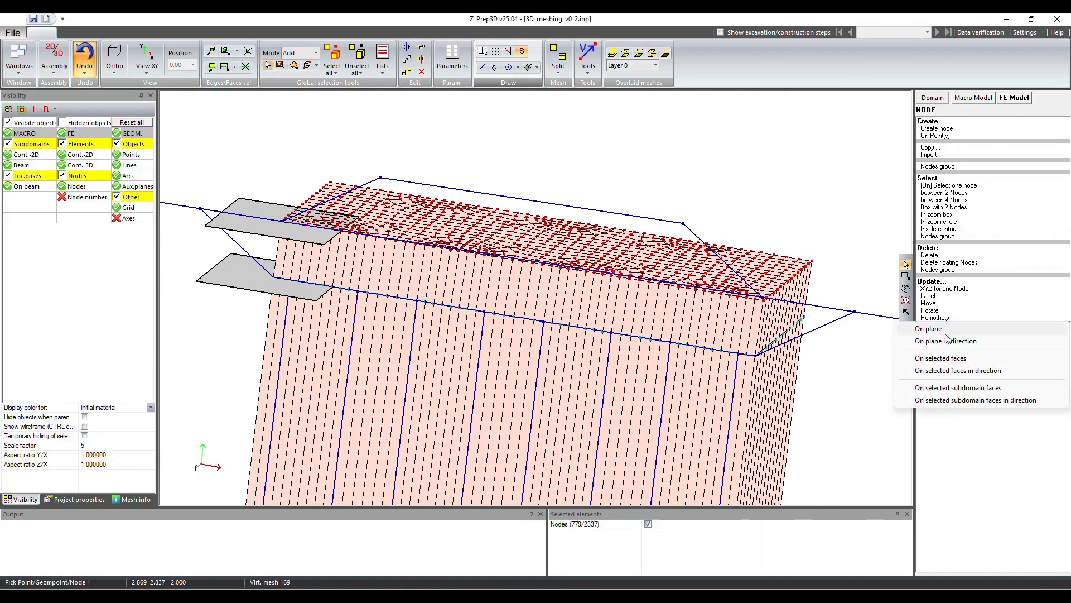
left_click(944, 341)
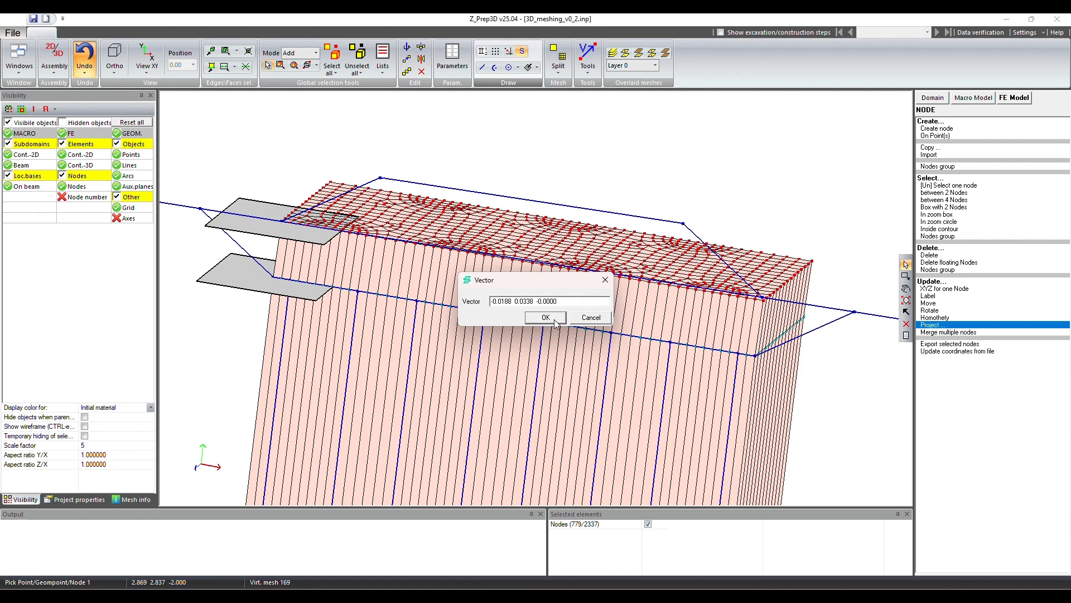
left_click(555, 319)
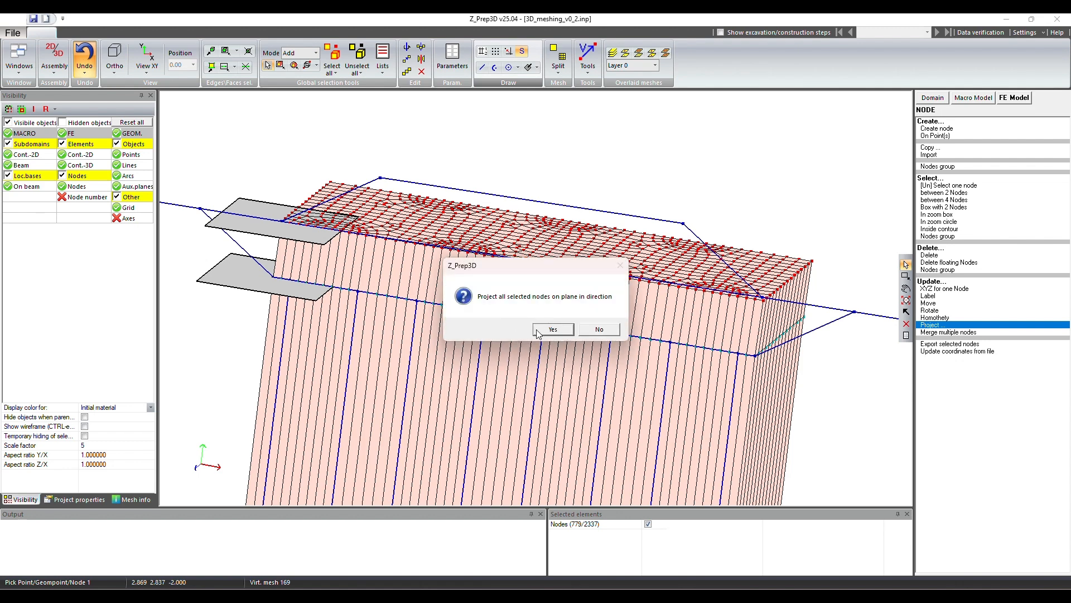
left_click(553, 330)
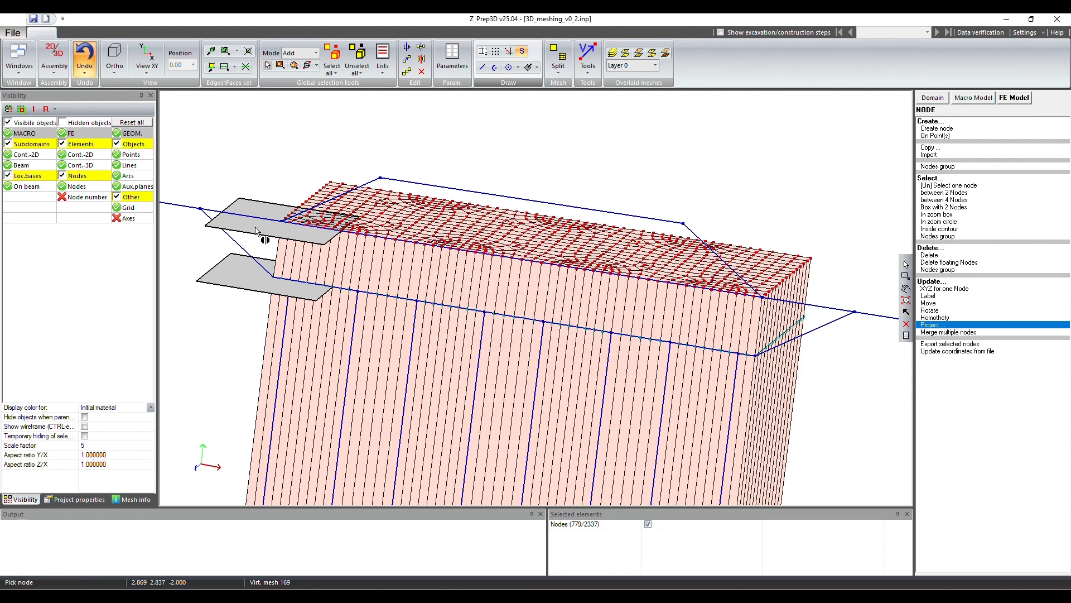
- Inspect the projected top surface and clear the whole node selection
left_click(906, 288)
left_click_drag(740, 248, 748, 223)
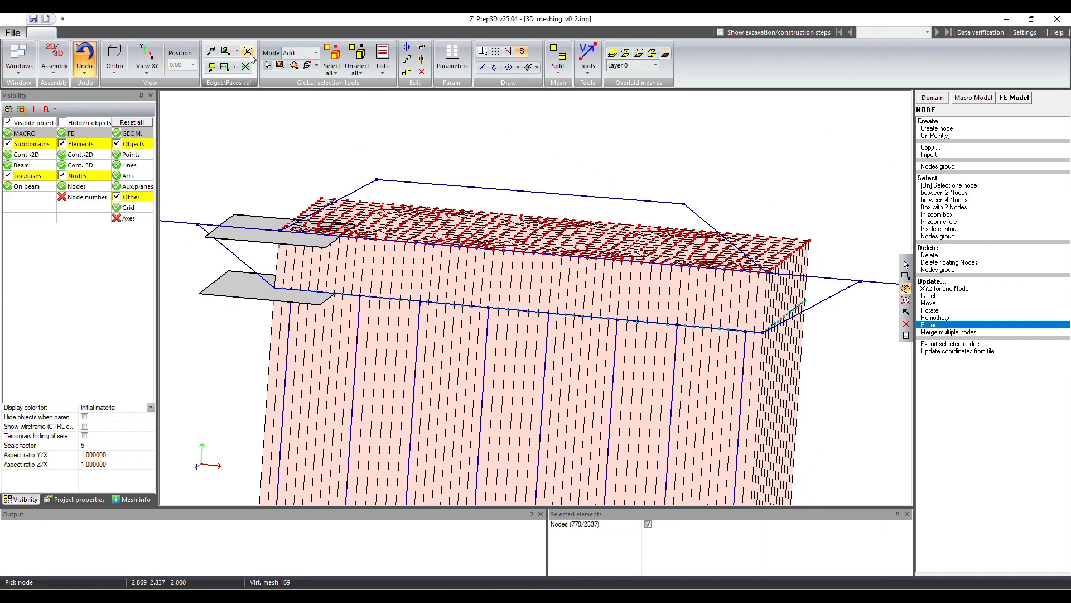
left_click(356, 56)
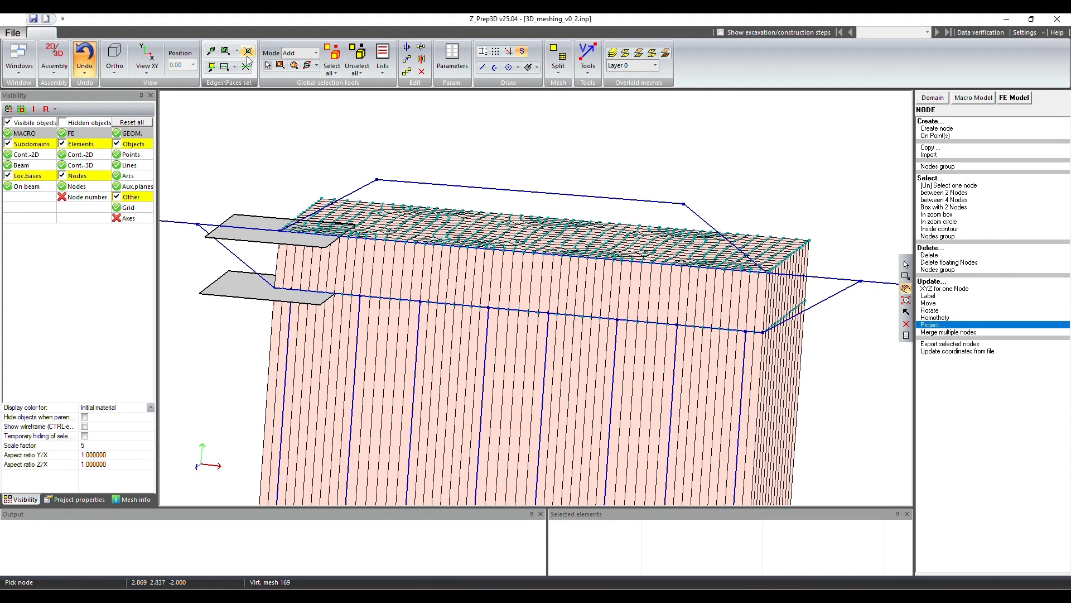
- Select all top faces of the layer using a box between two diagonally opposite corner nodes
left_click(308, 66)
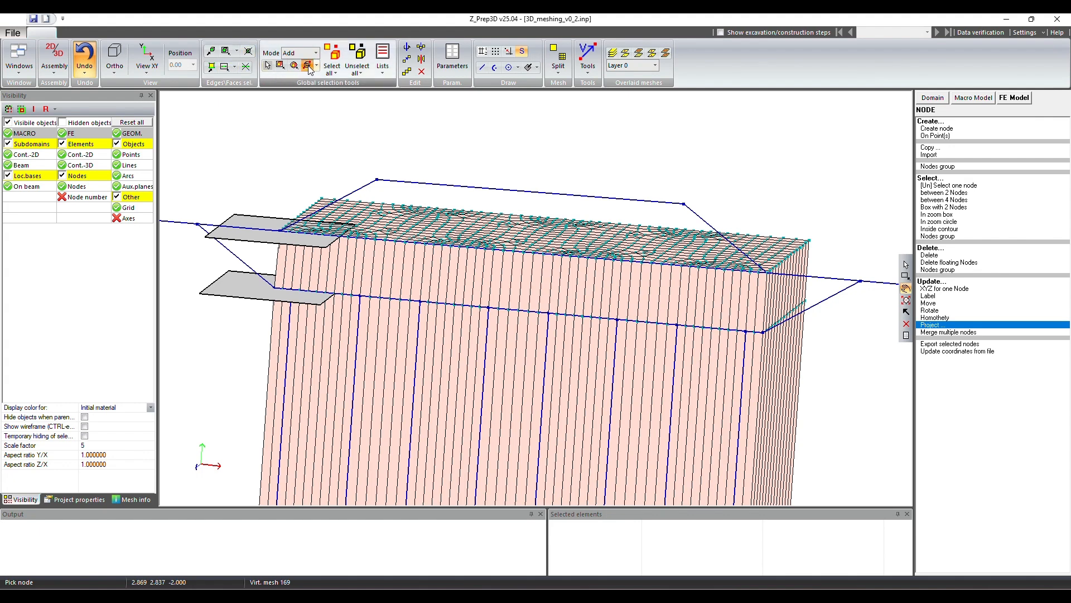
left_click(237, 51)
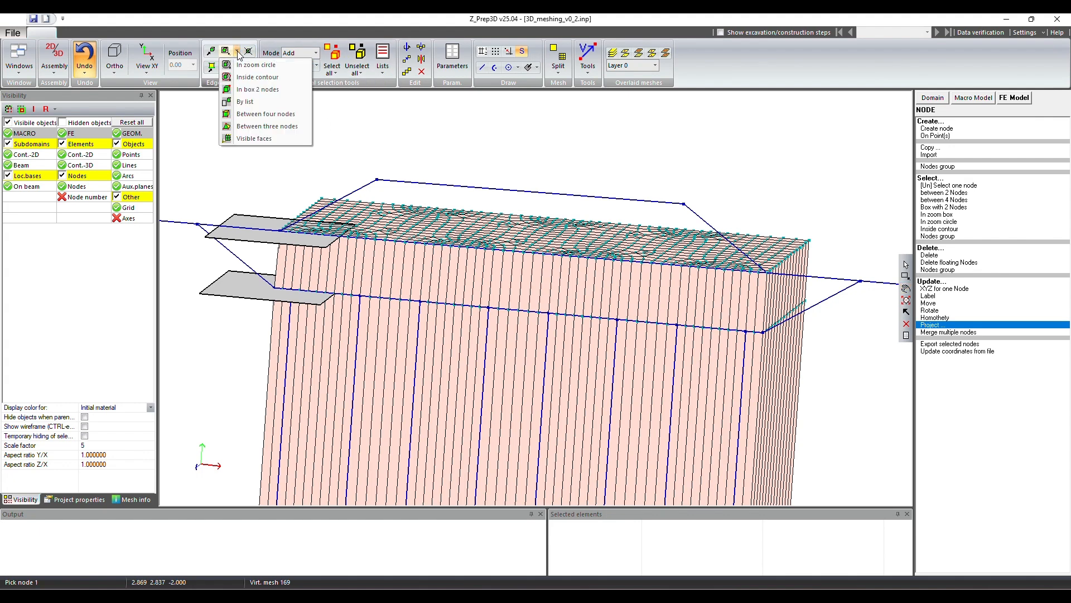
left_click(247, 90)
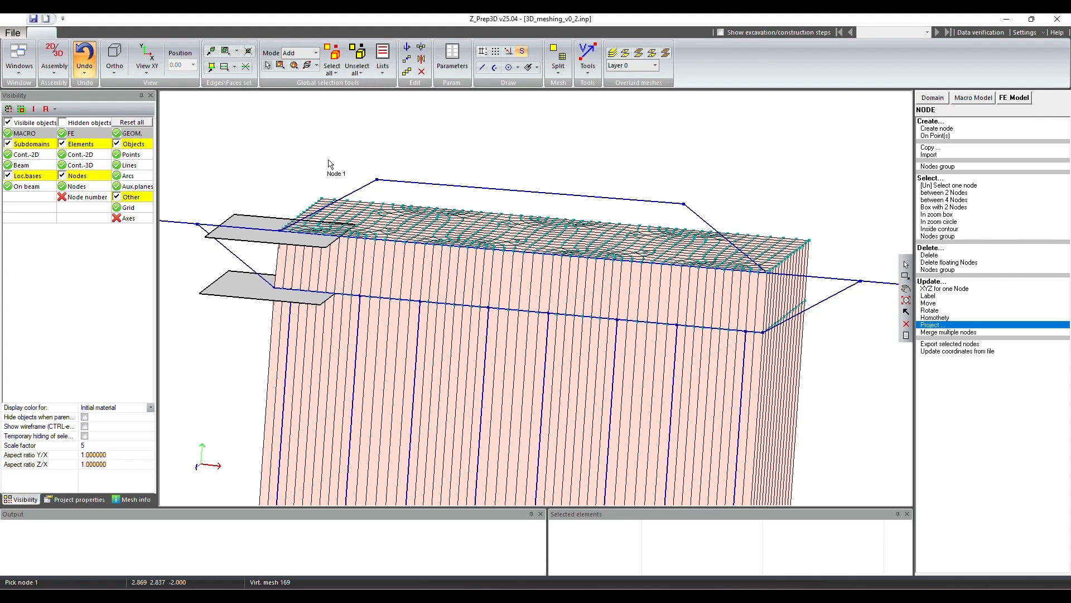
left_click(322, 202)
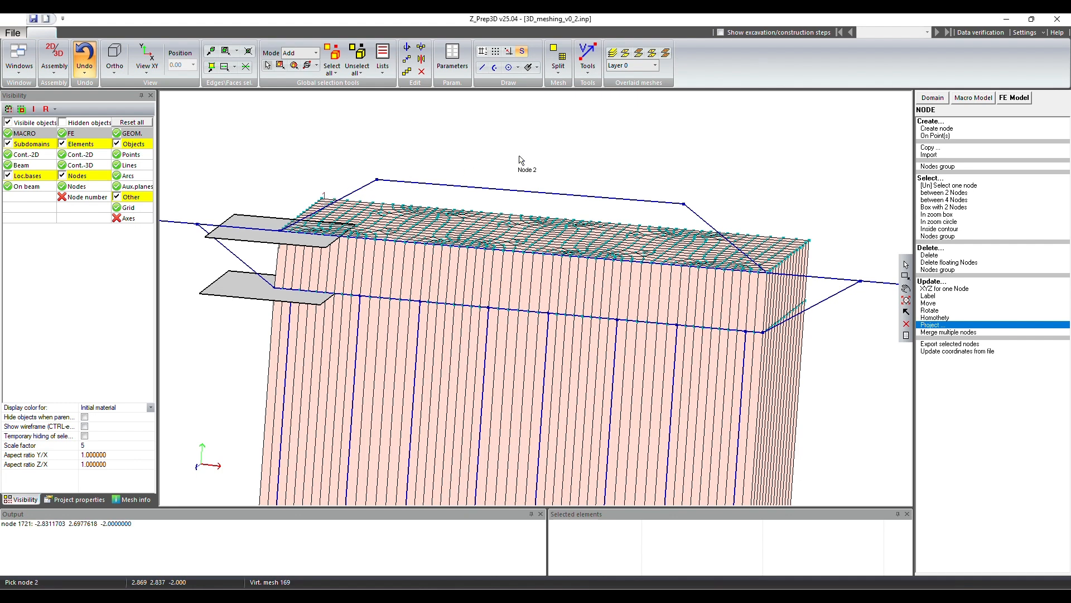
left_click(765, 277)
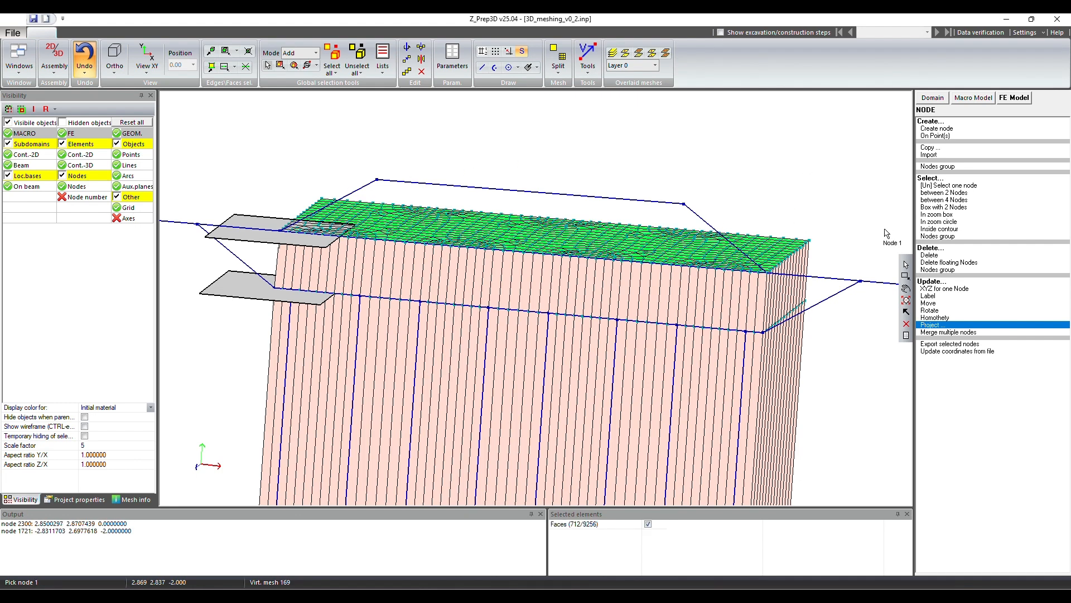
- Extrude the selected top faces with translation along the vector from the layer's front top corner up to the adjacent outline corner
left_click(906, 294)
left_click(280, 230)
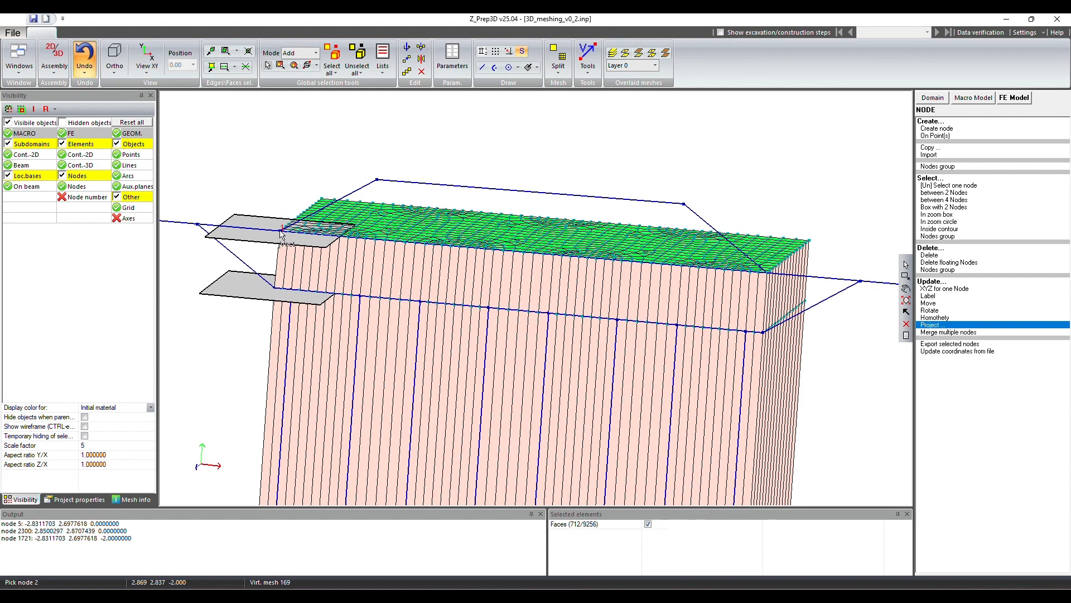
left_click(377, 181)
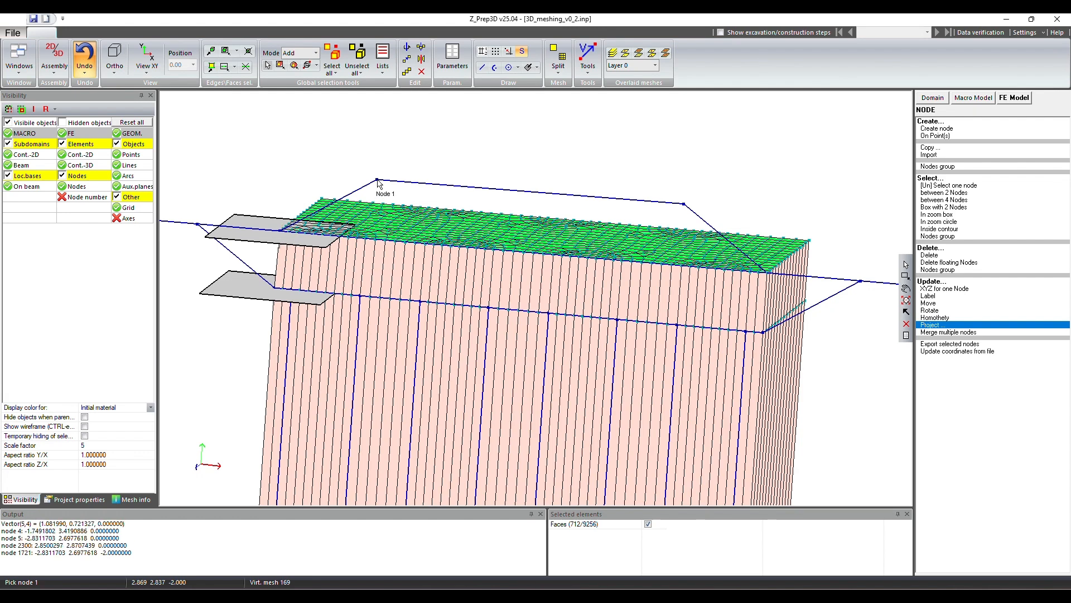
left_click(1029, 99)
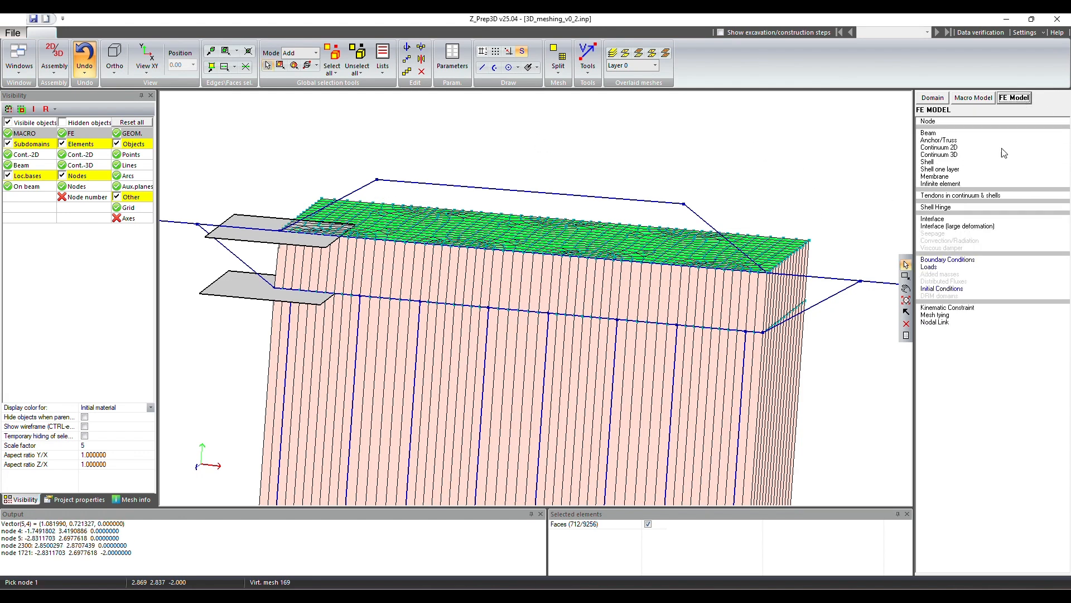
left_click(952, 155)
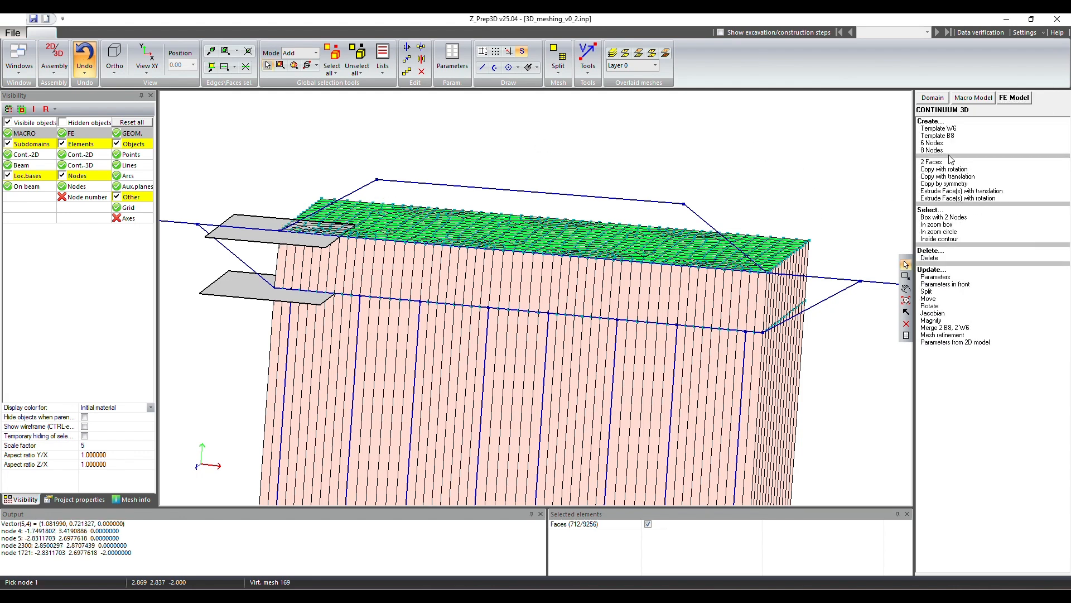
left_click(954, 192)
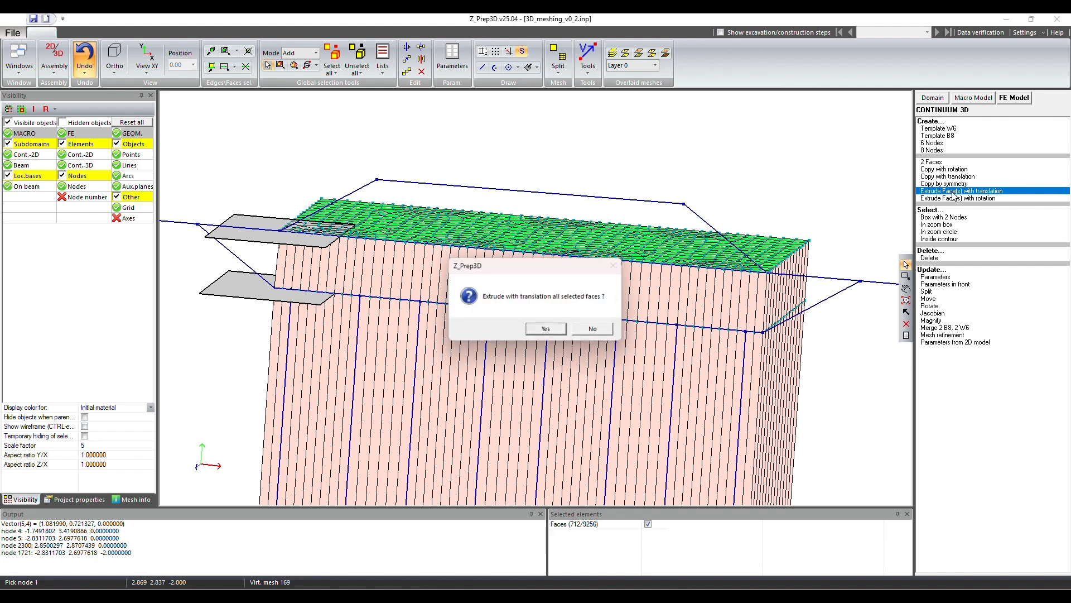
left_click(547, 332)
left_click(583, 332)
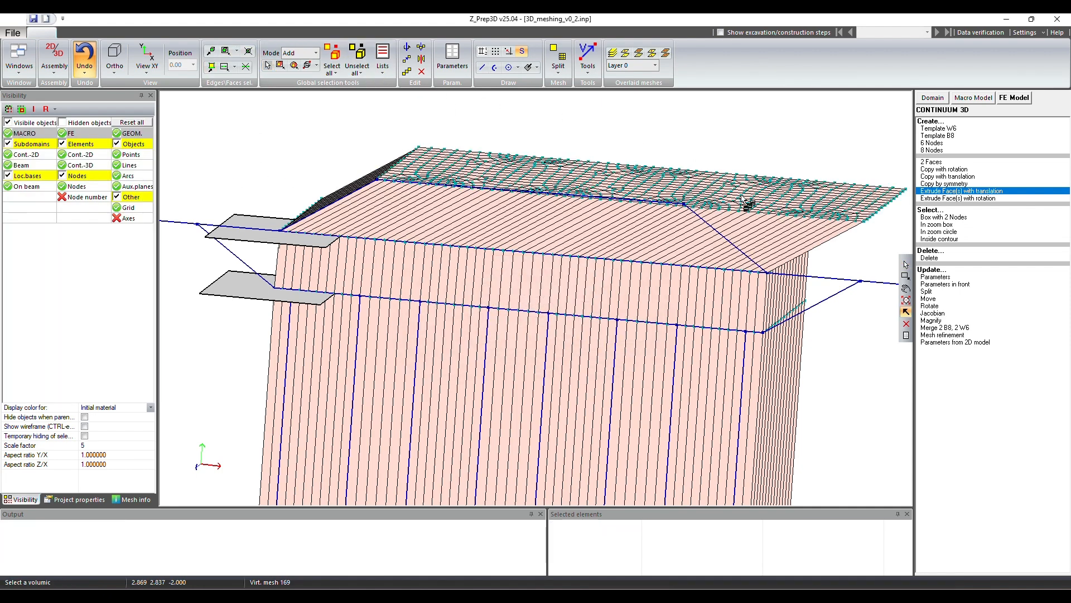
- Measure the vector from the new layer's overhanging top corner to the outline's corresponding upper corner
left_click(906, 288)
left_click_drag(478, 282, 873, 258)
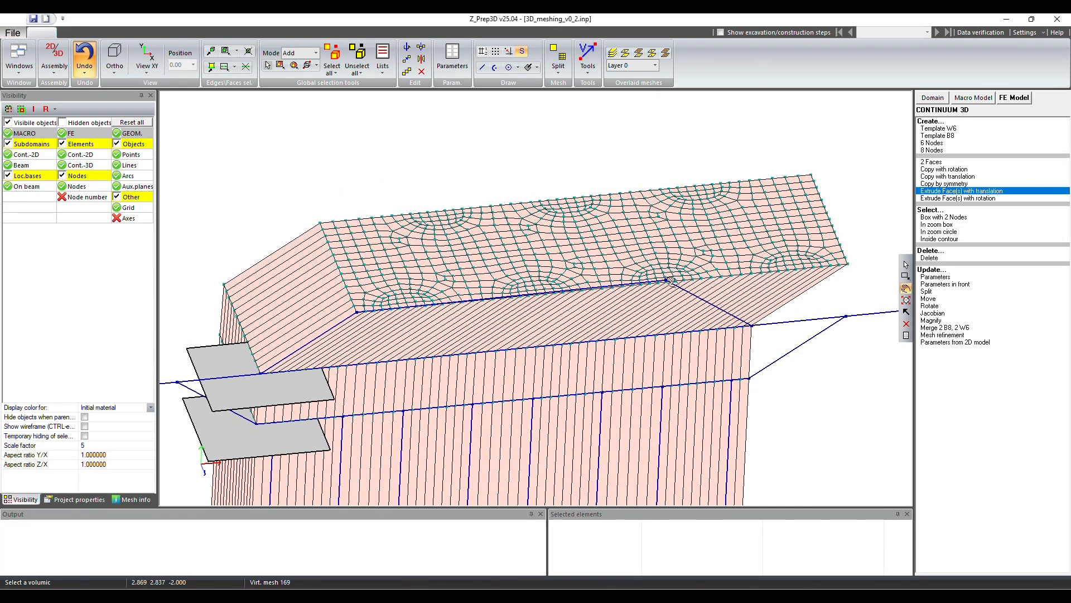
left_click_drag(664, 357, 544, 296)
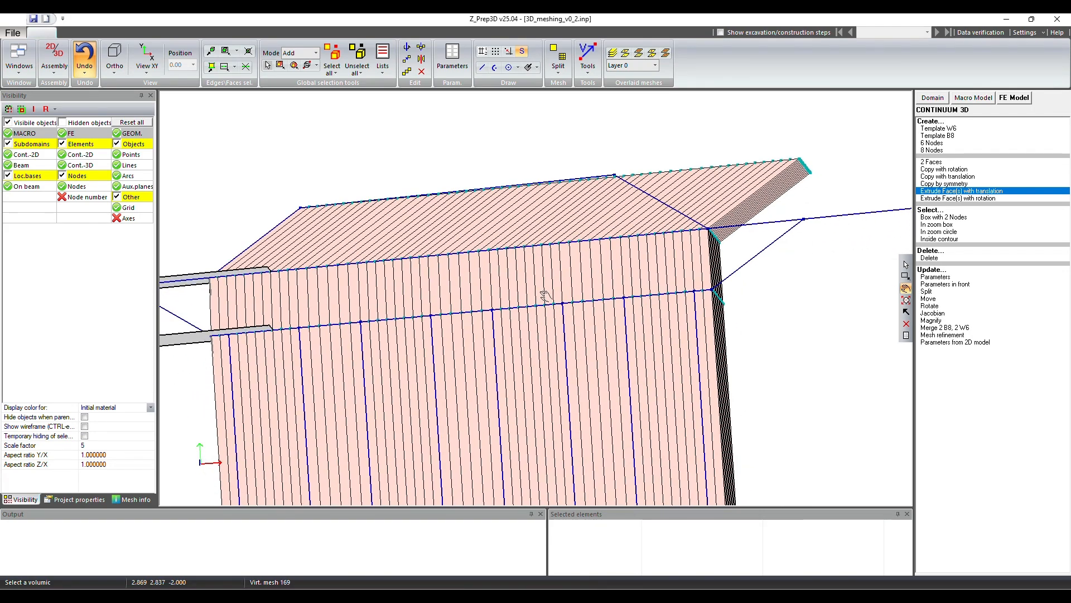
left_click(586, 54)
left_click(800, 162)
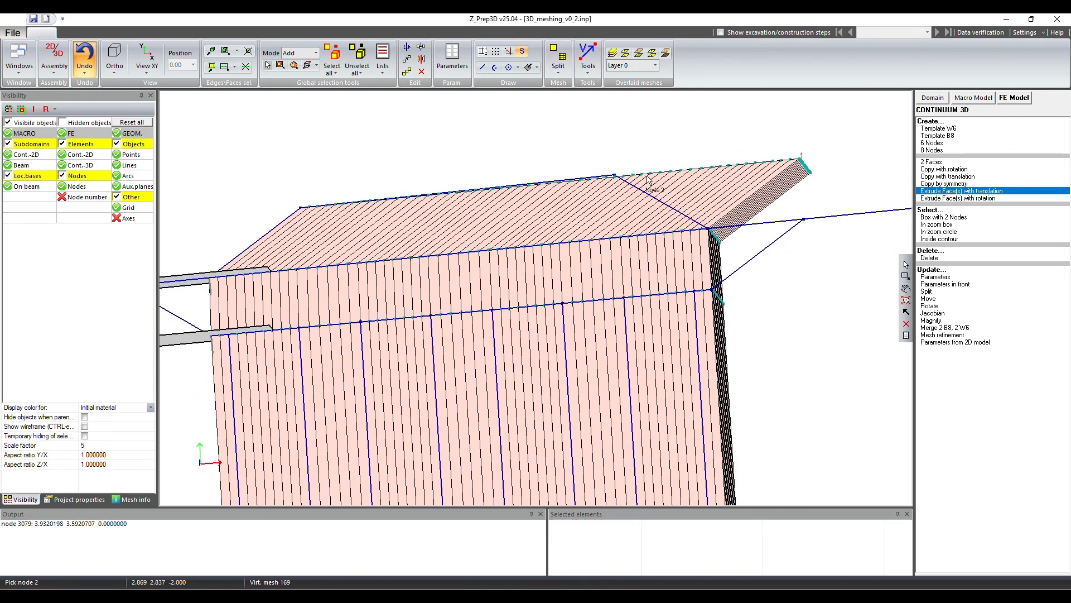
left_click(615, 176)
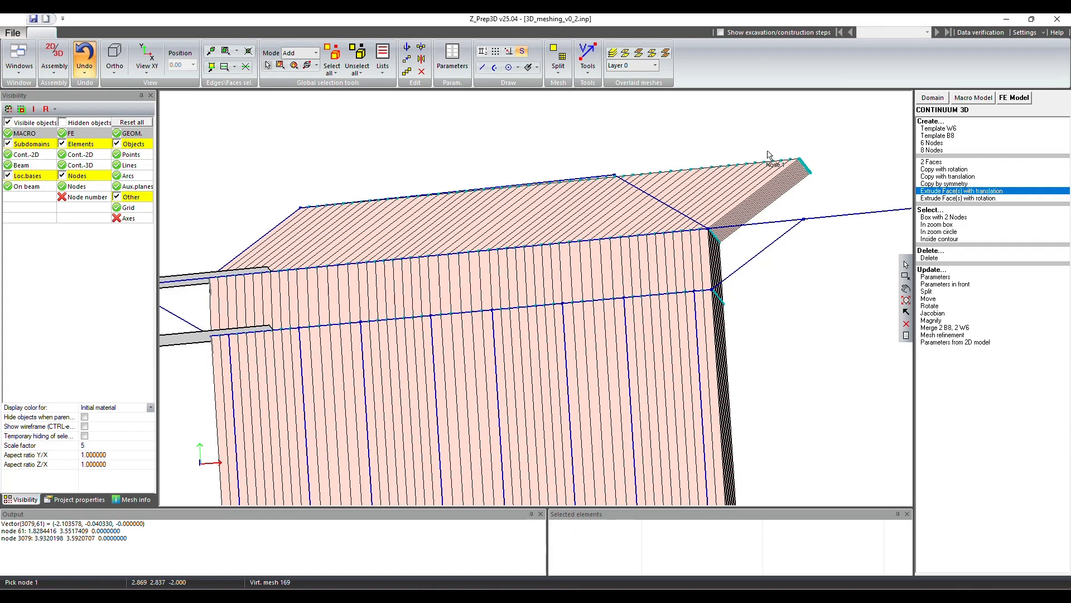
- Create an auxiliary plane by three points, through the new layer's two top end corners and the lower outline corner at that end
left_click(906, 289)
left_click_drag(606, 285, 617, 371)
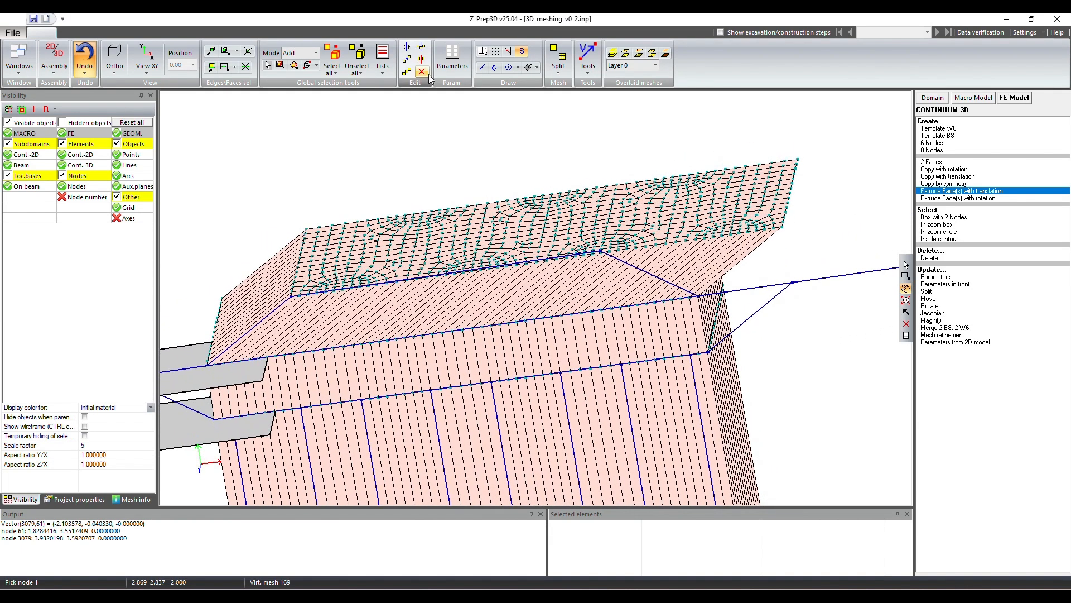
left_click(537, 67)
left_click(554, 110)
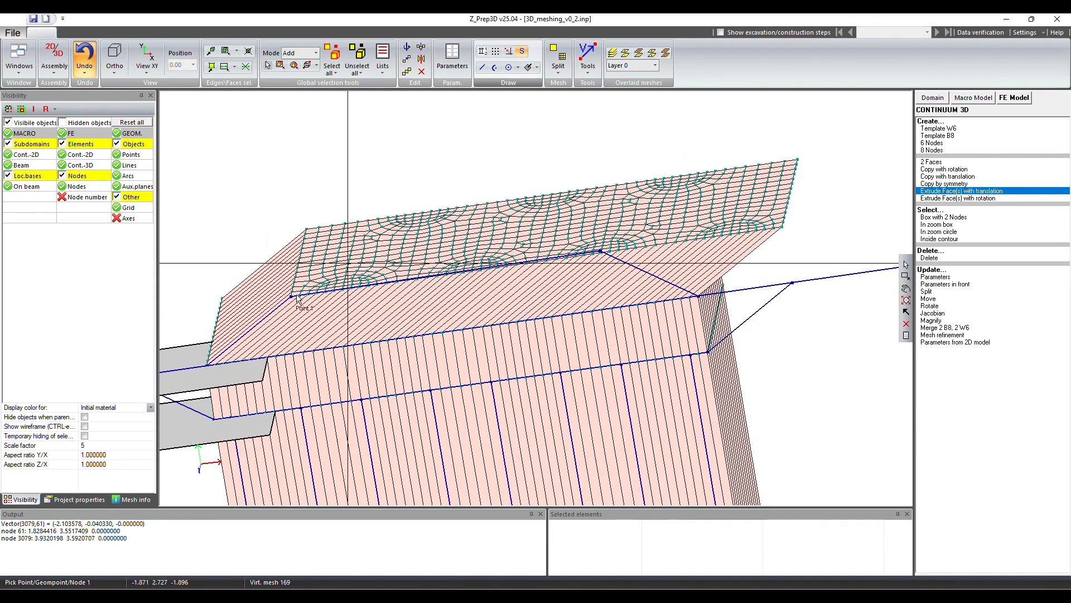
left_click(306, 229)
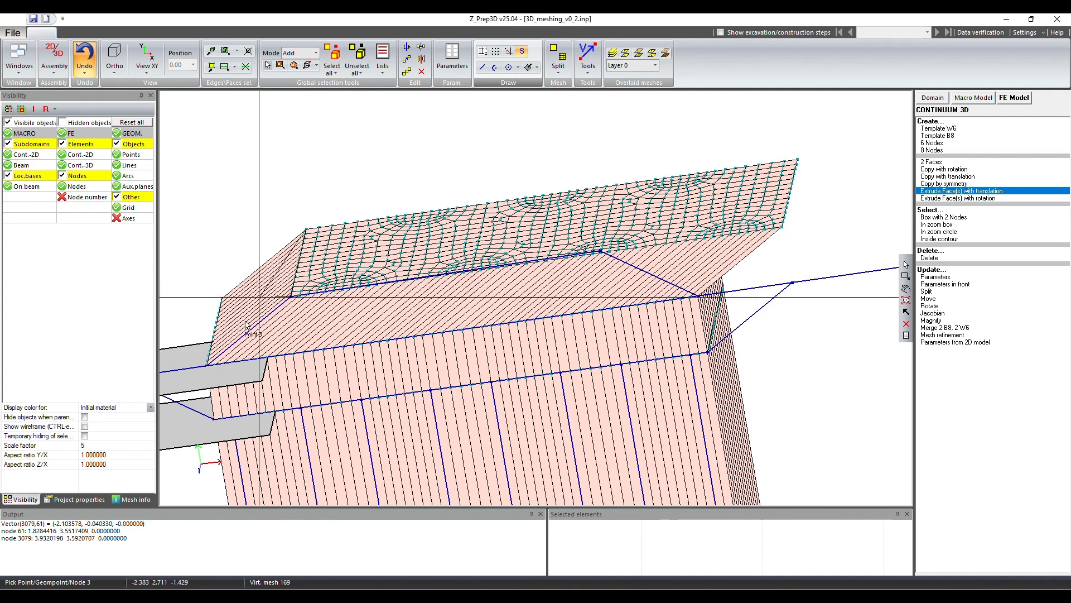
left_click(213, 365)
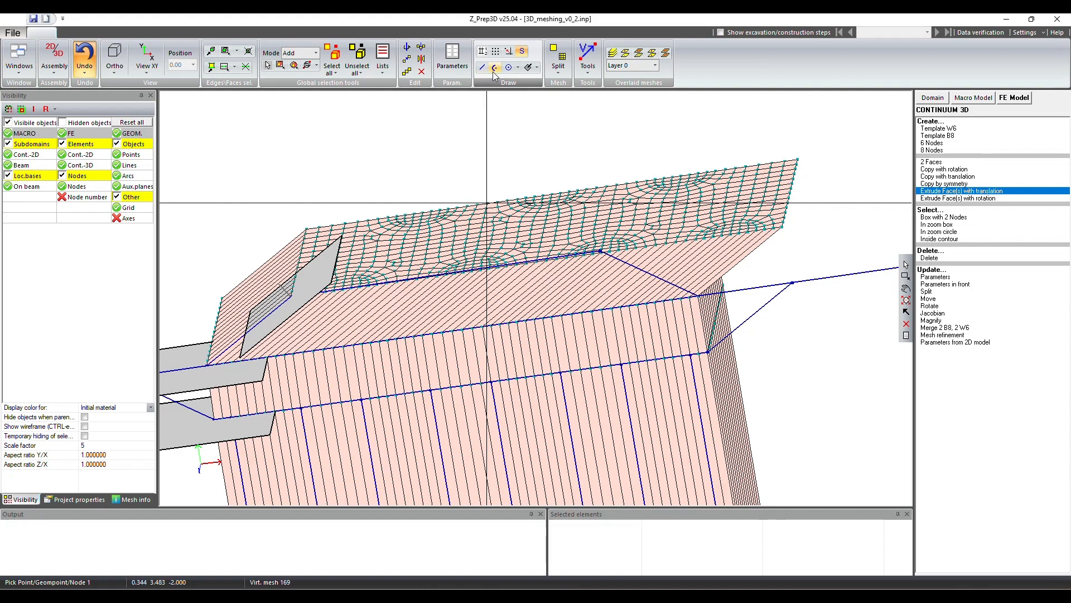
- Create an auxiliary plane by three points, through the new layer's two top end corners and the outline's opposite upper corner
left_click(536, 67)
left_click(551, 108)
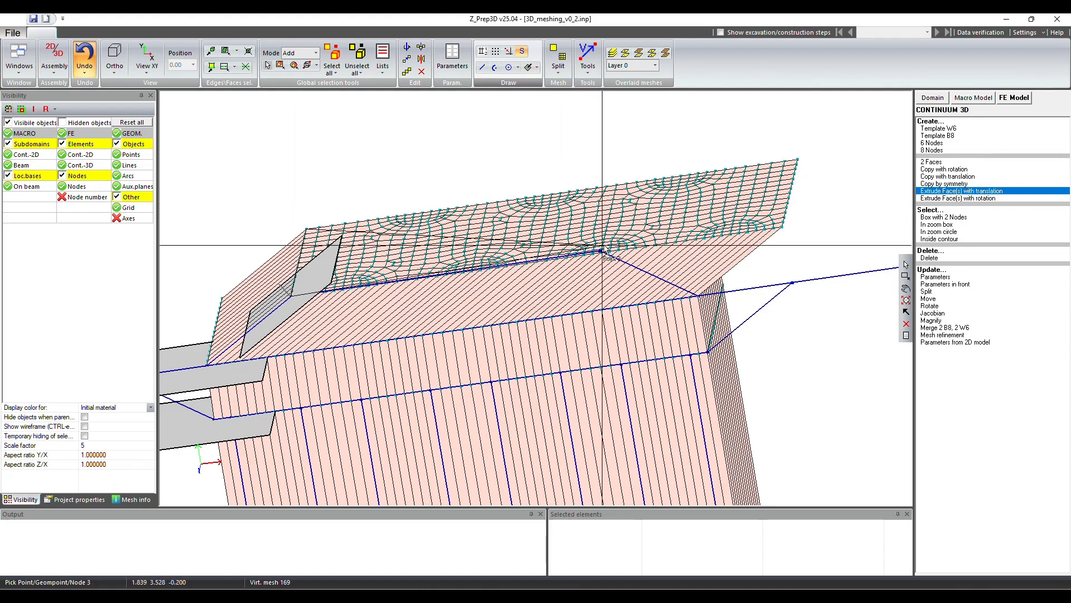
middle_click_drag(335, 333, 370, 269)
- Select all nodes of the new layer's top surface using a box between two diagonally opposite corner nodes
middle_click_drag(598, 313, 660, 283)
middle_click_drag(295, 221, 373, 276)
middle_click_drag(676, 259, 649, 298)
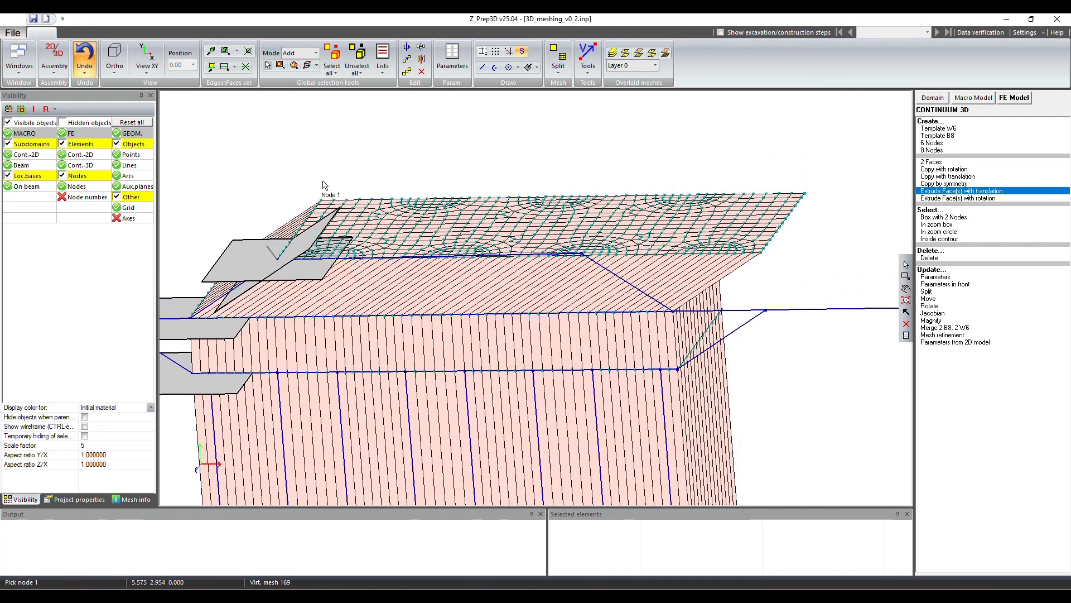
left_click(323, 202)
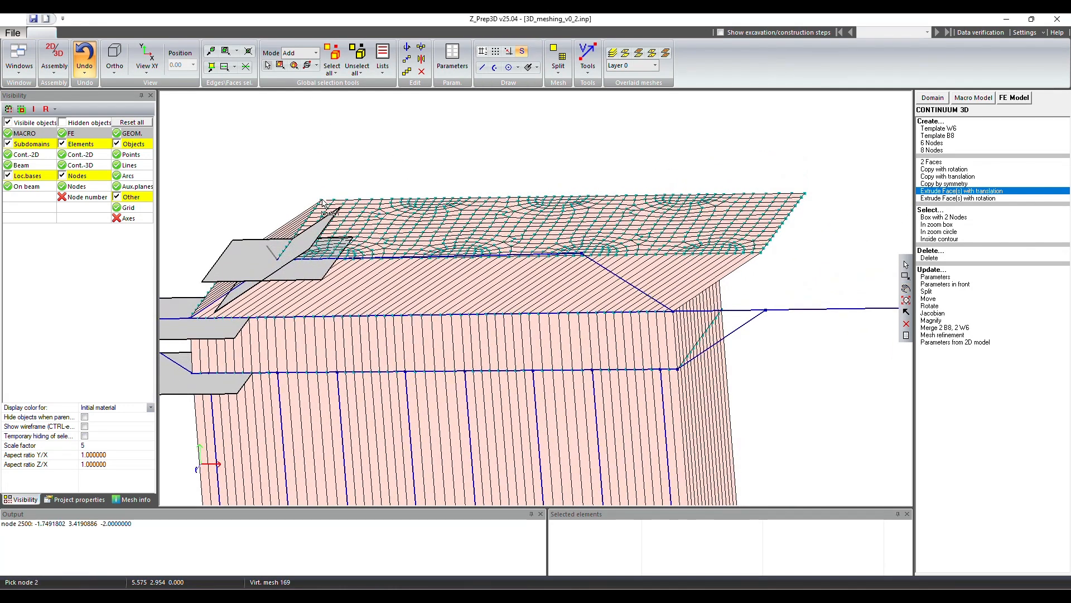
left_click(762, 255)
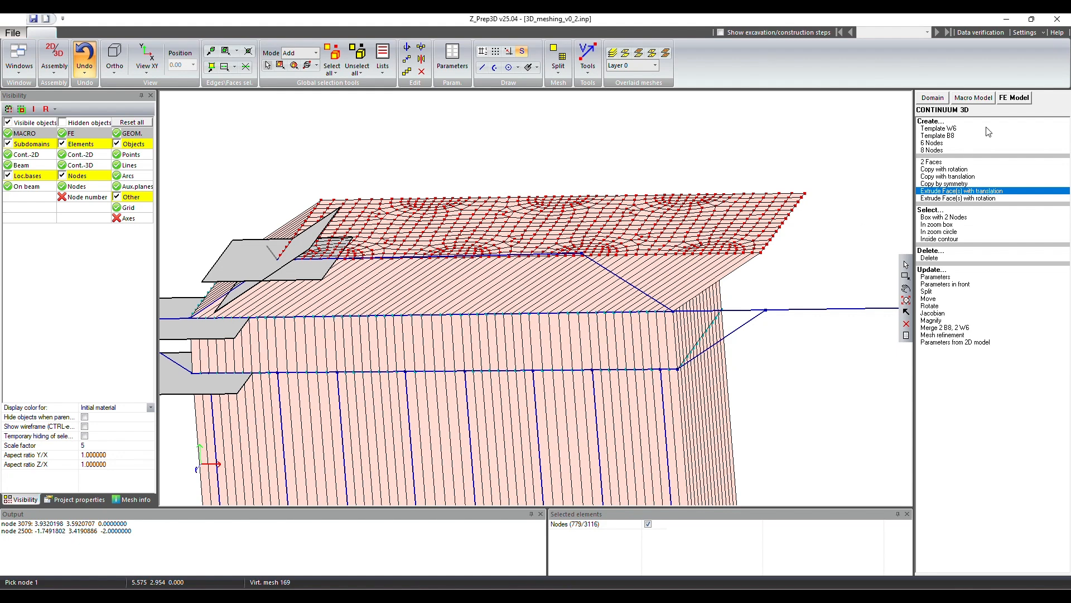
- Try to project the selected top nodes onto the steep auxiliary plane in the direction of vector -1 1
left_click(1014, 98)
left_click(927, 121)
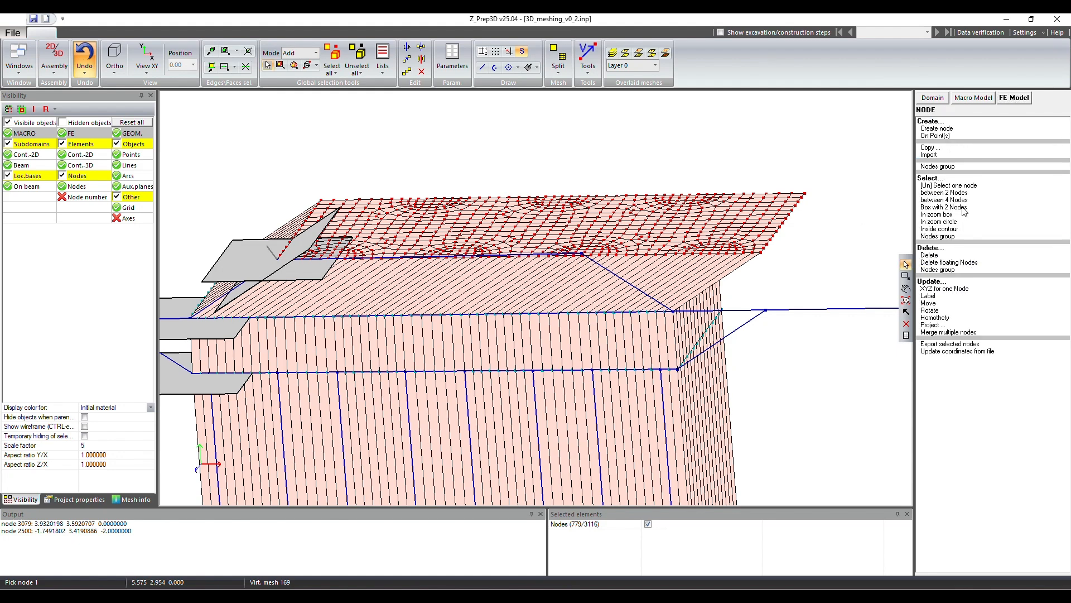
left_click(930, 326)
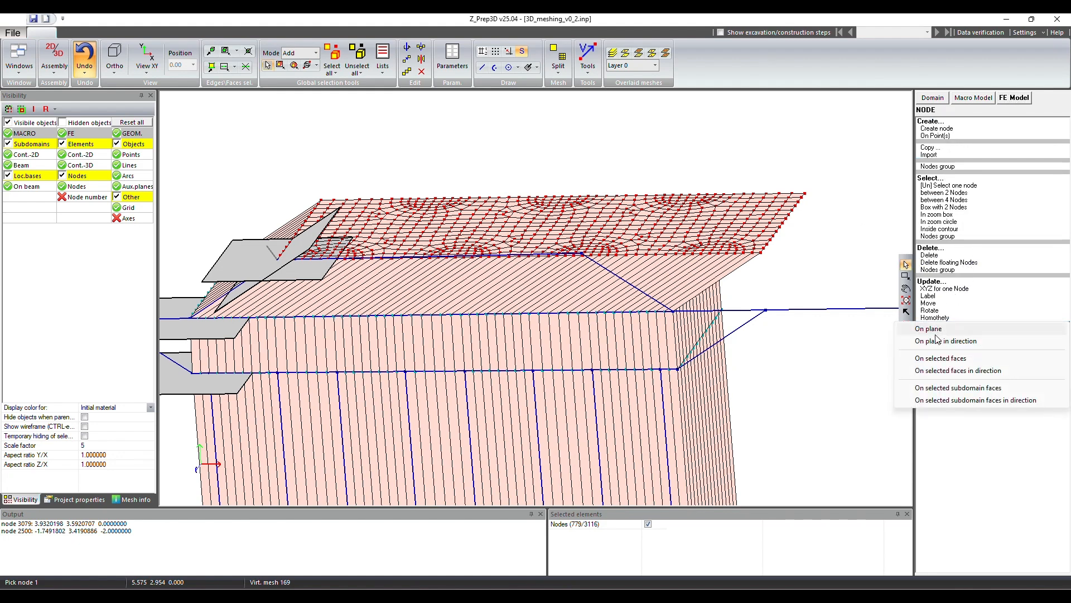
left_click(937, 341)
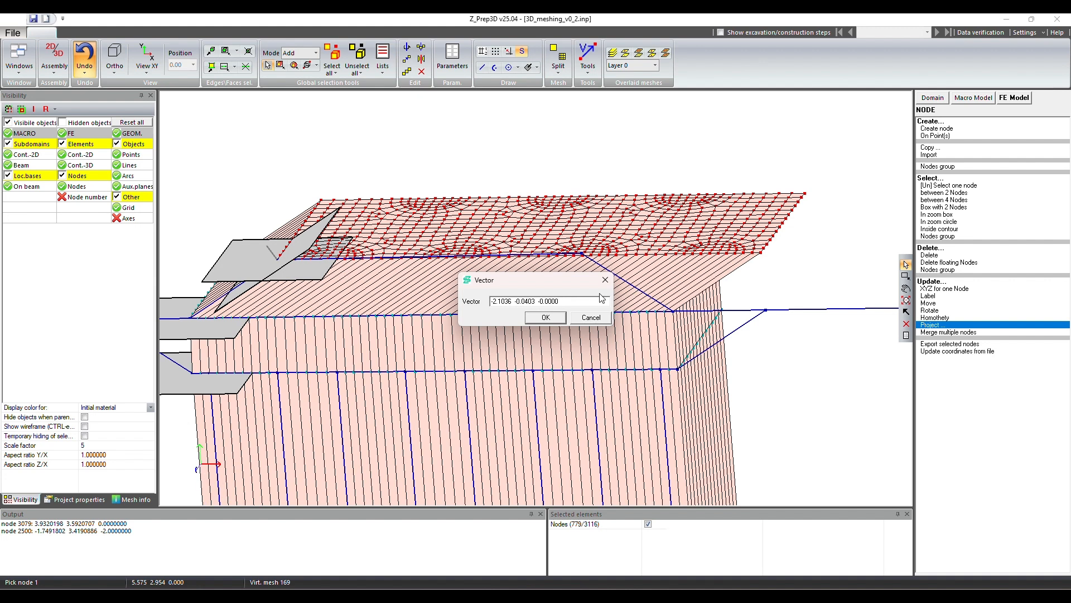
left_click_drag(567, 302, 430, 299)
type("-1 1")
left_click(545, 318)
left_click(554, 328)
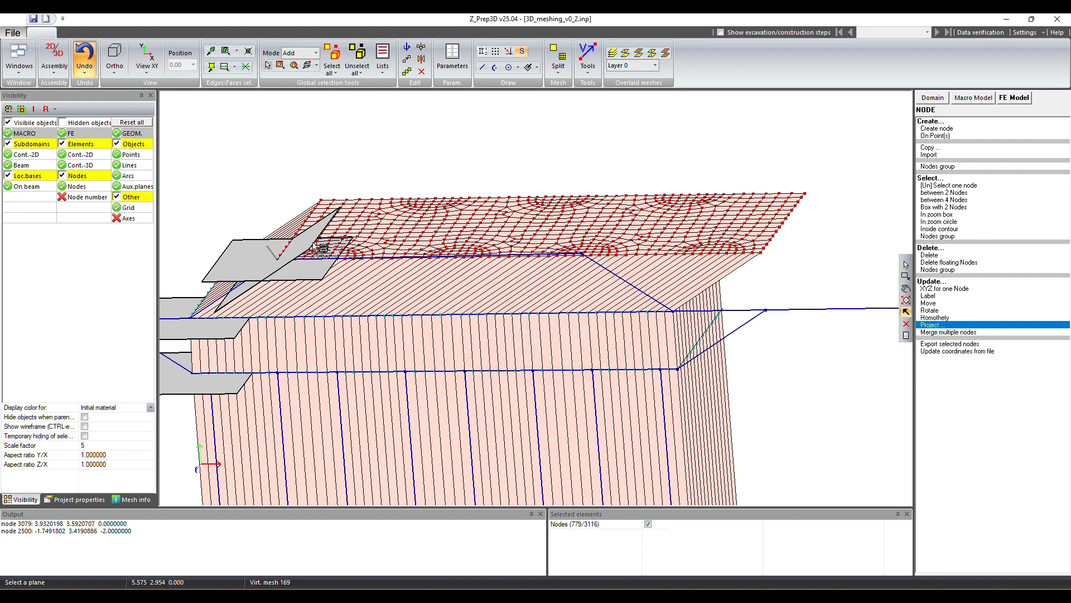
left_click(328, 234)
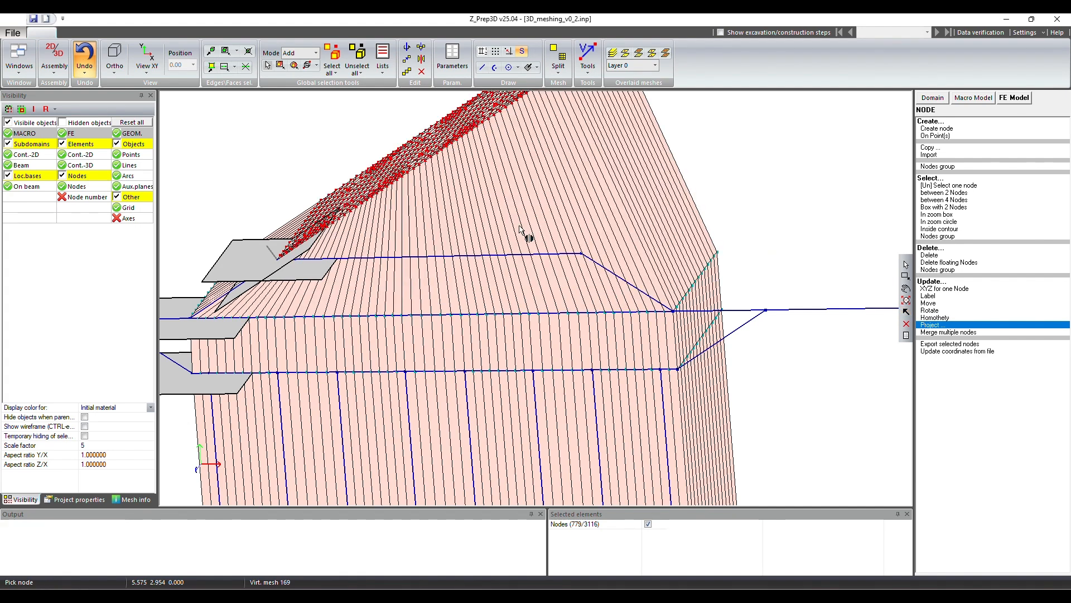
- Project the selected nodes onto the upper flat auxiliary plane along vector 0.0651 -2.2090 -0.0000, from the displaced corner to the outline's upper corner
left_click(906, 289)
scroll(717, 317, "down", 3)
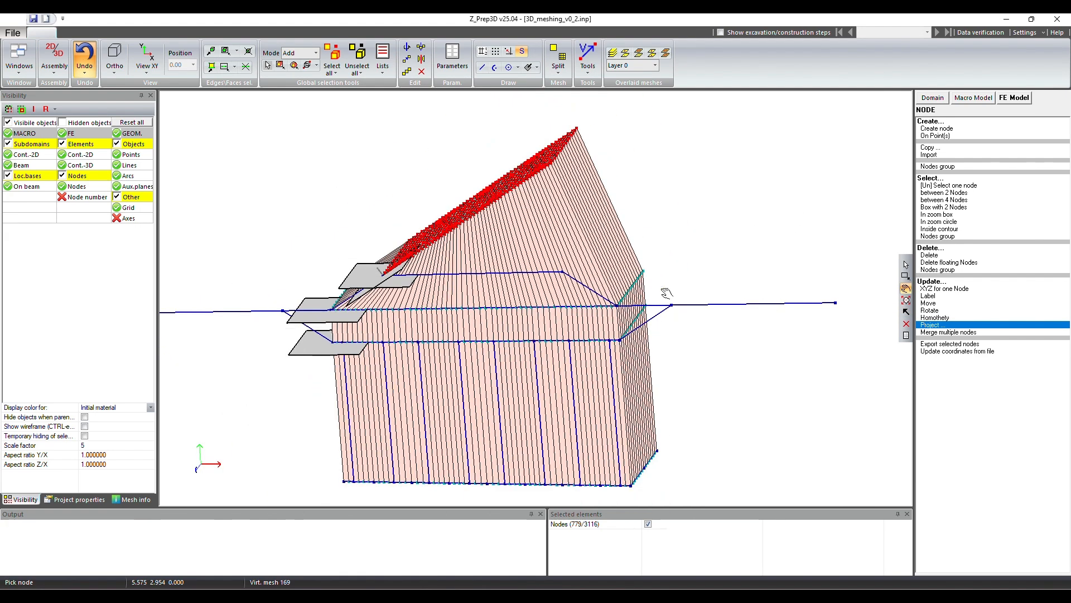
left_click(557, 173)
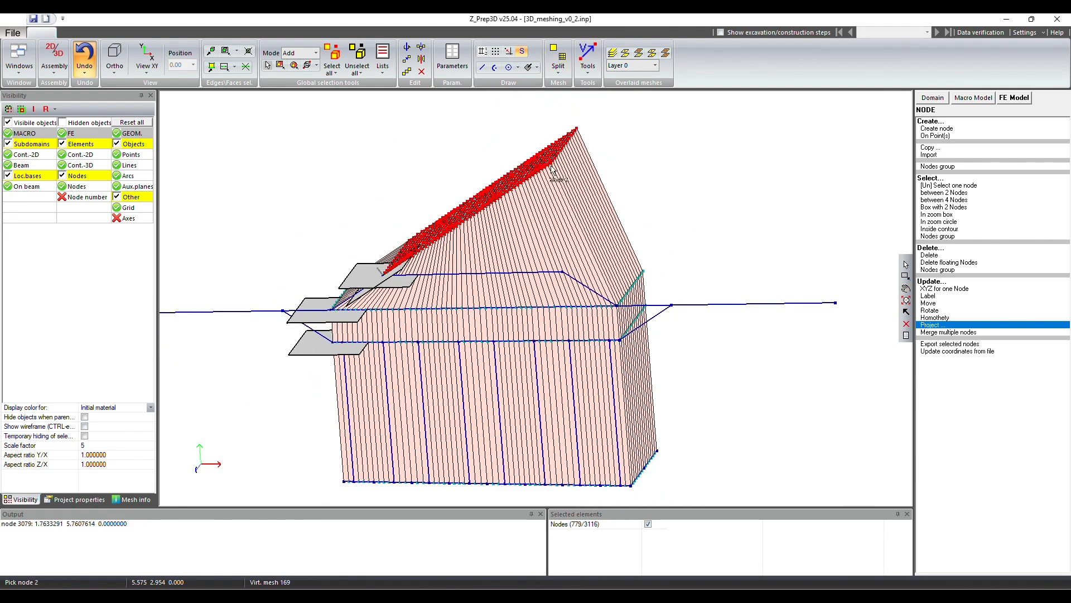
left_click(563, 273)
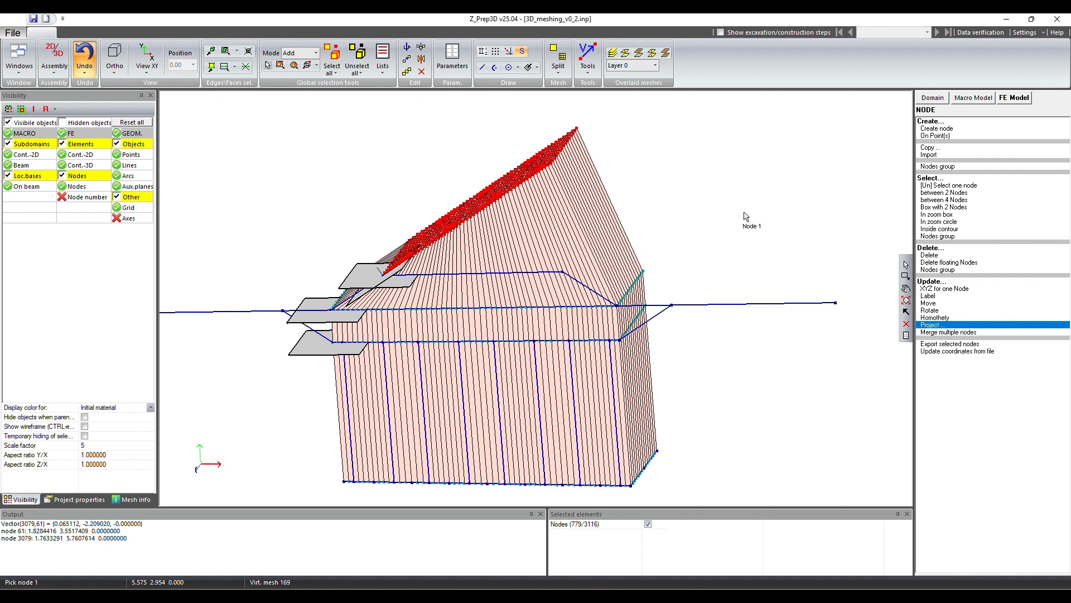
left_click(930, 326)
left_click(932, 340)
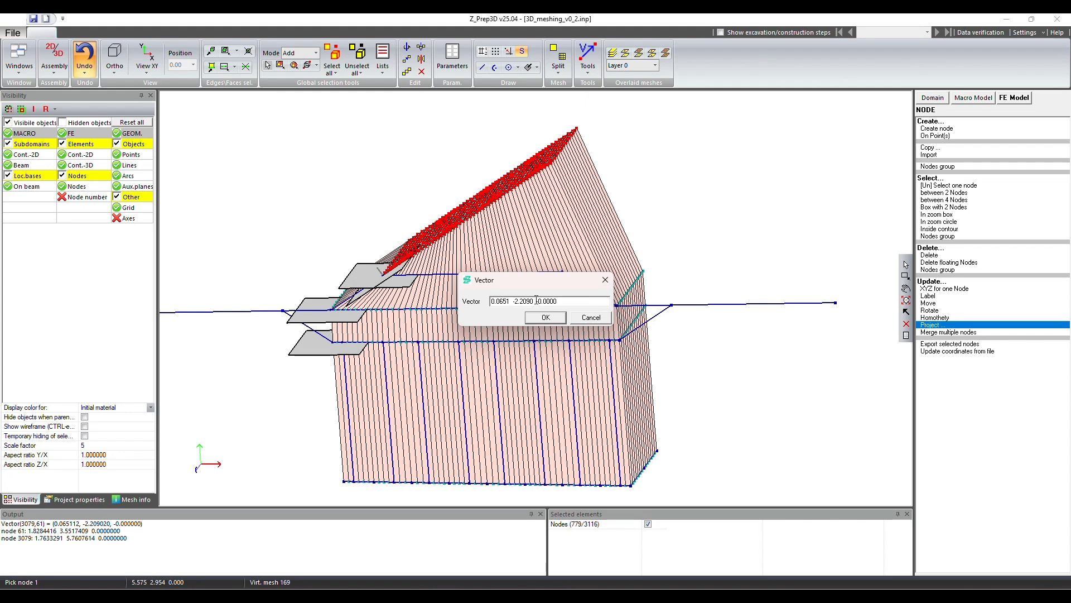
left_click(545, 318)
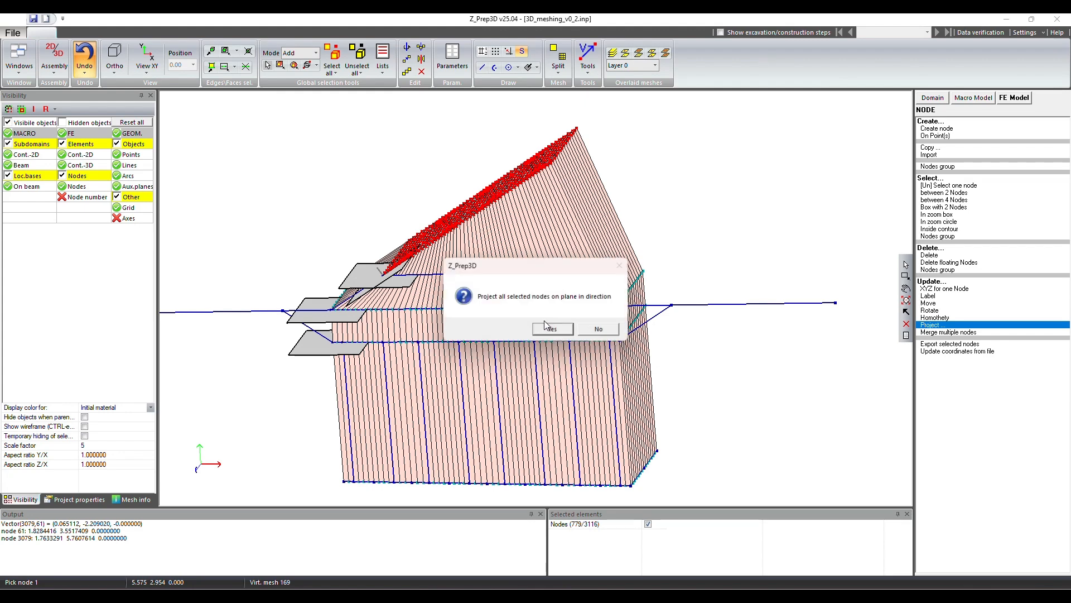
left_click(548, 324)
left_click(411, 292)
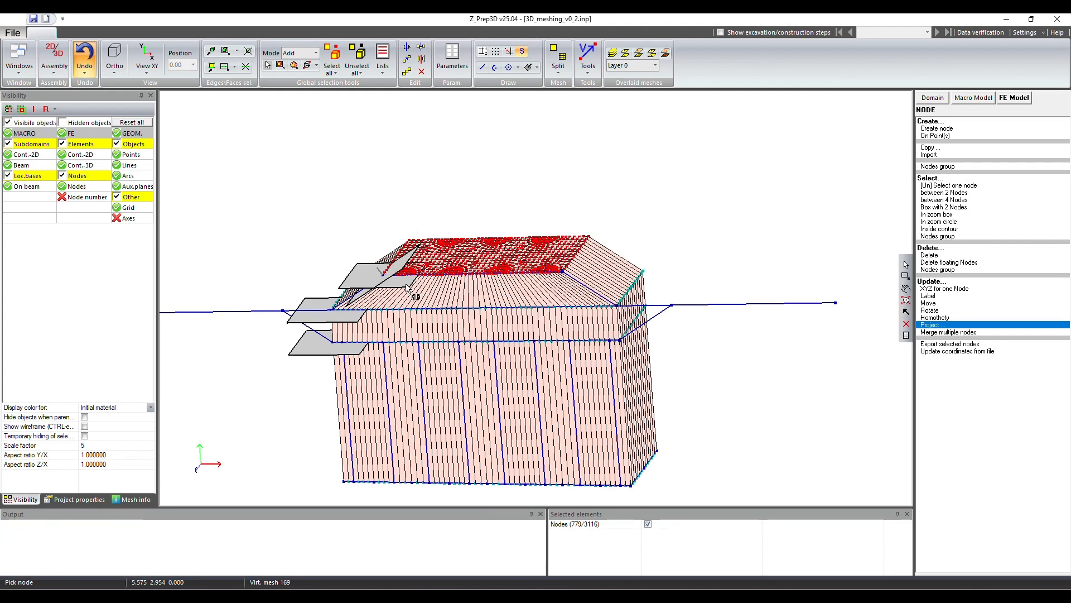
- Inspect the projected top layer and delete all auxiliary planes
left_click(903, 291)
left_click_drag(558, 332, 708, 348)
scroll(608, 334, "up", 5)
left_click_drag(586, 355, 560, 328)
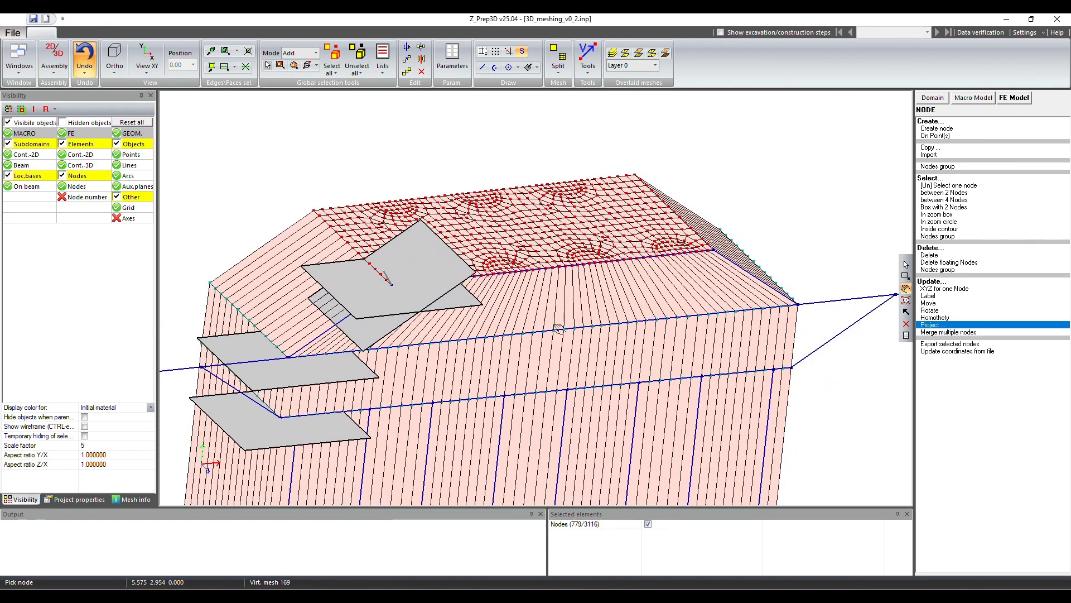
left_click(536, 68)
left_click(559, 136)
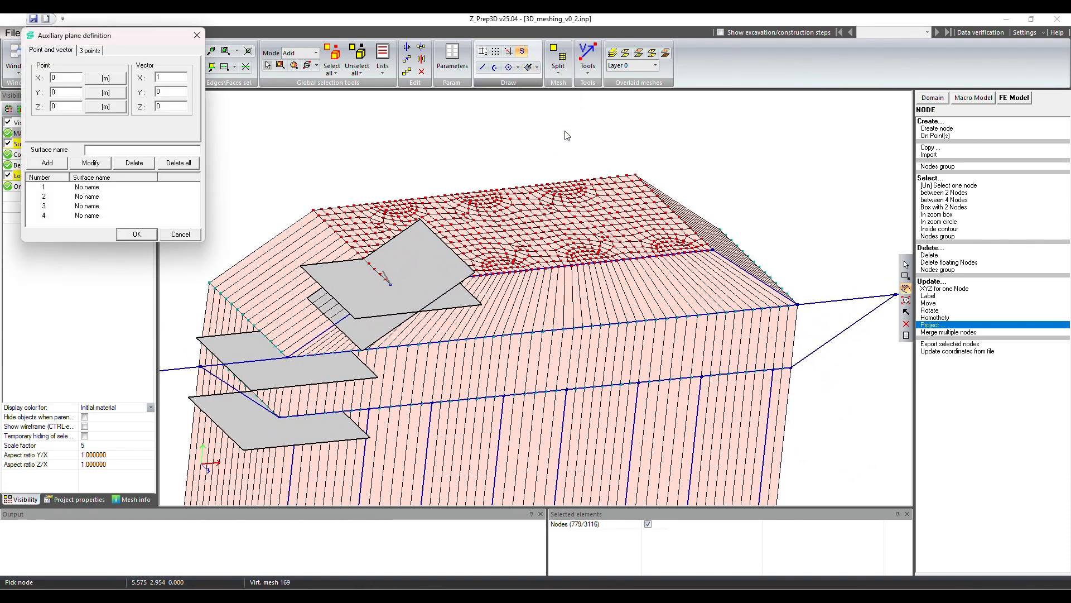
left_click(178, 163)
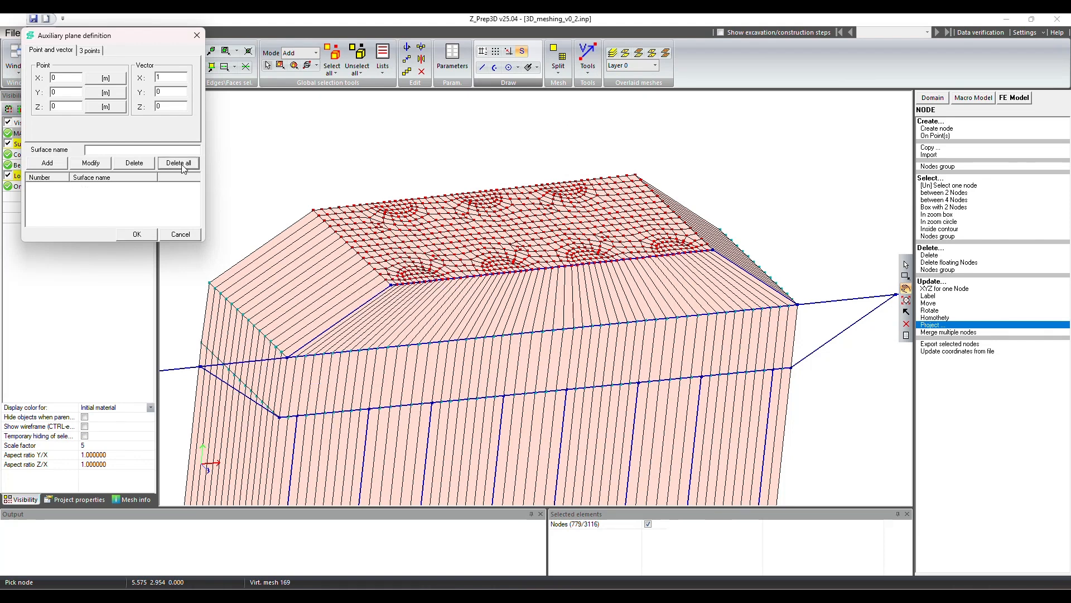
left_click(149, 234)
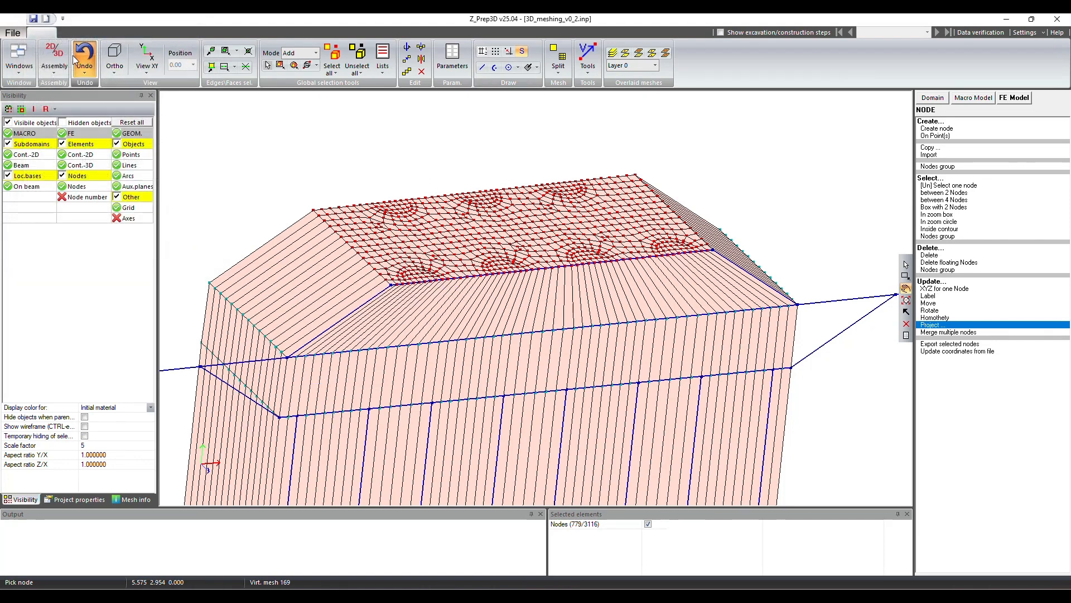